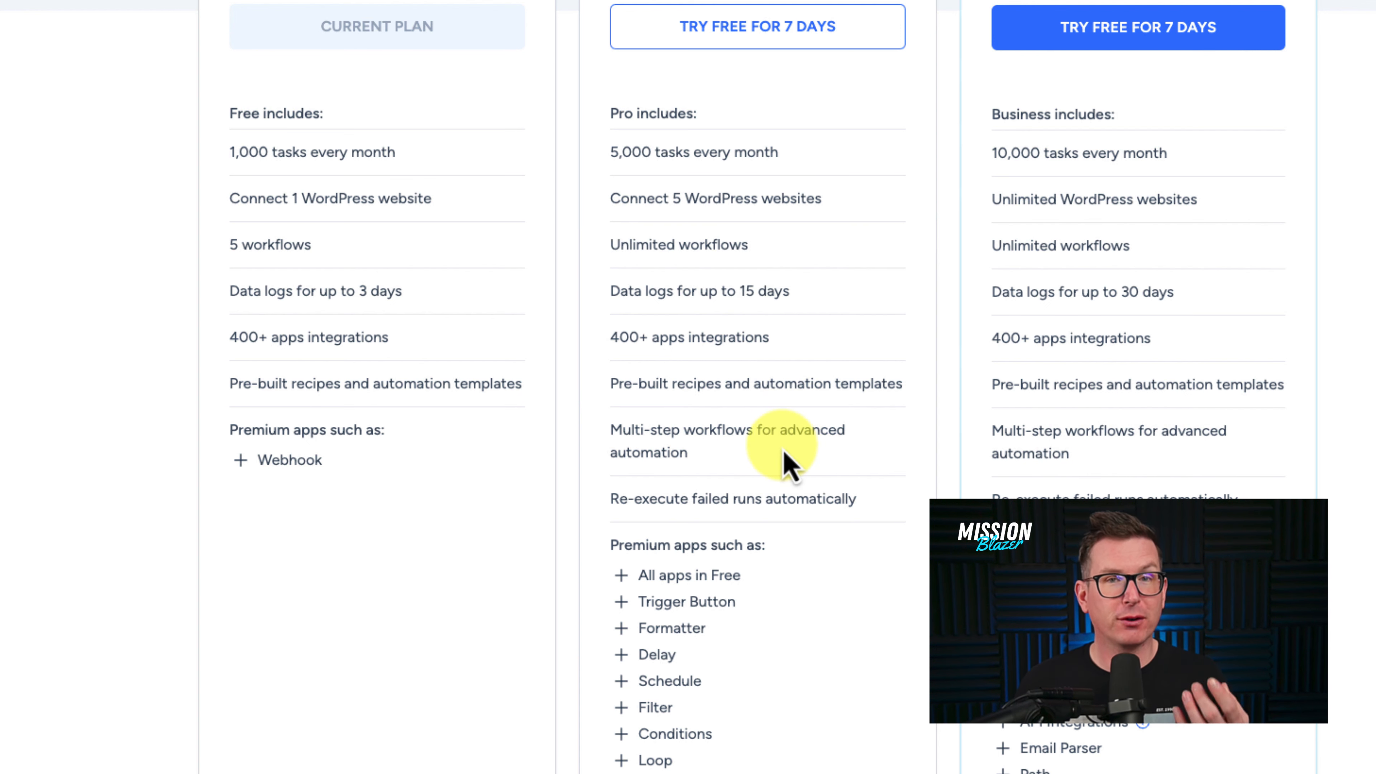
- Highlight the Pro plan's multi-step workflows feature, then scroll down the SureTriggers homepage
left_click_drag(717, 456, 616, 428)
left_click(720, 482)
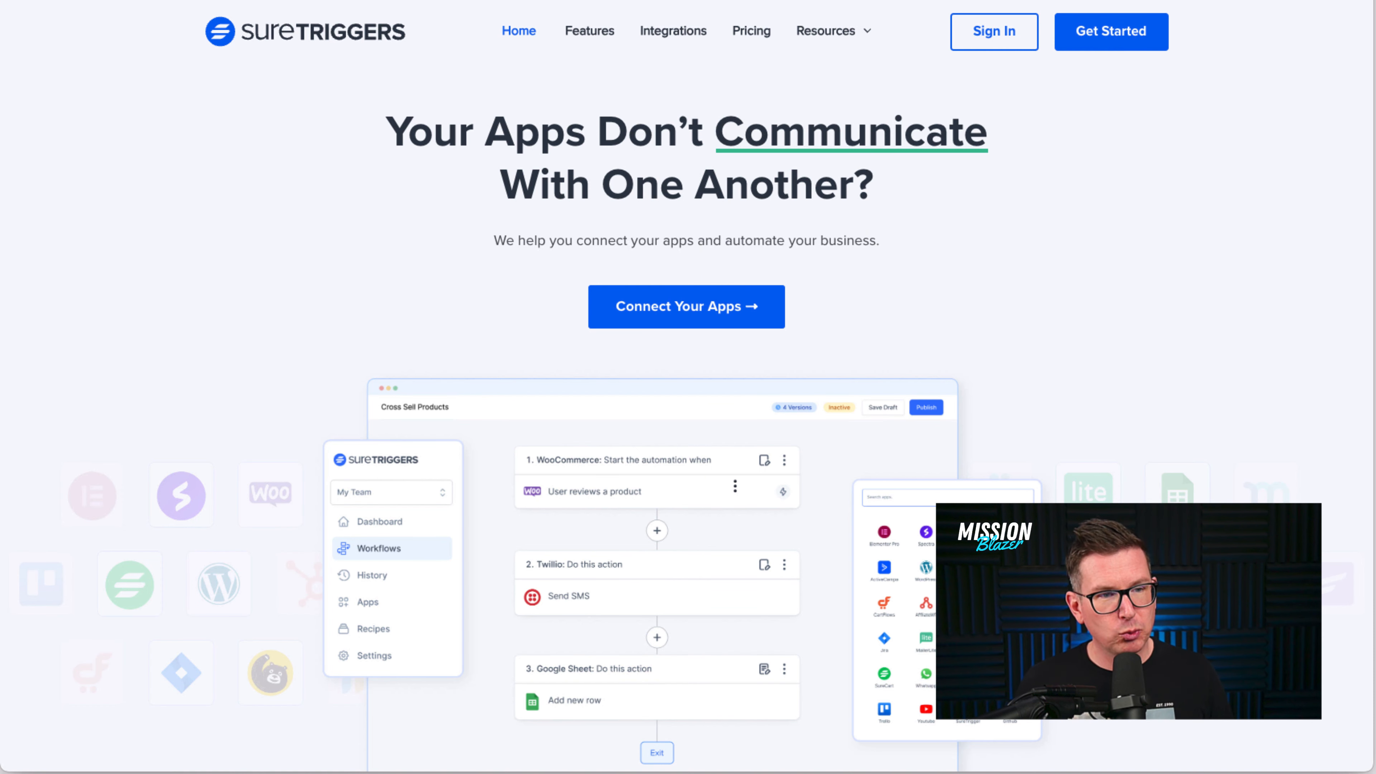
scroll(1058, 333, "down", 20)
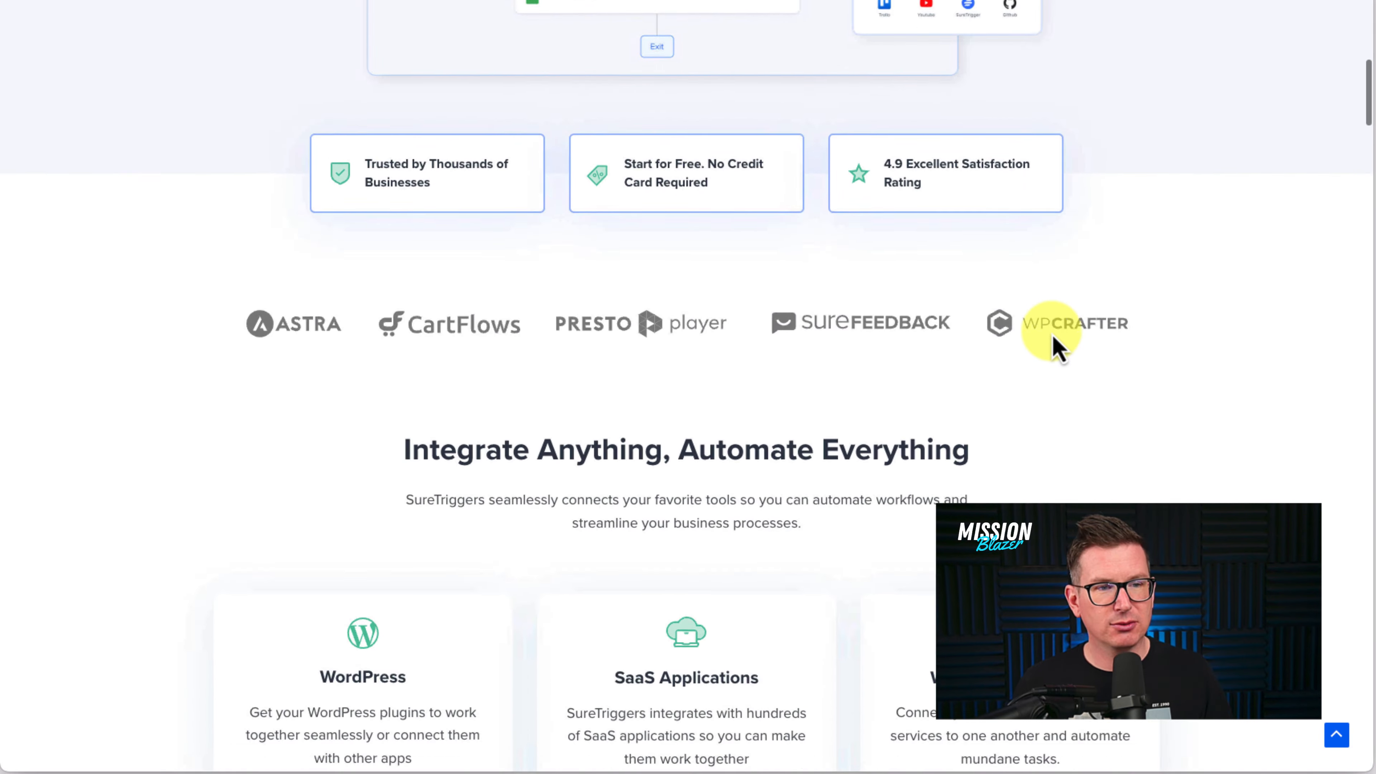
scroll(1052, 339, "down", 4)
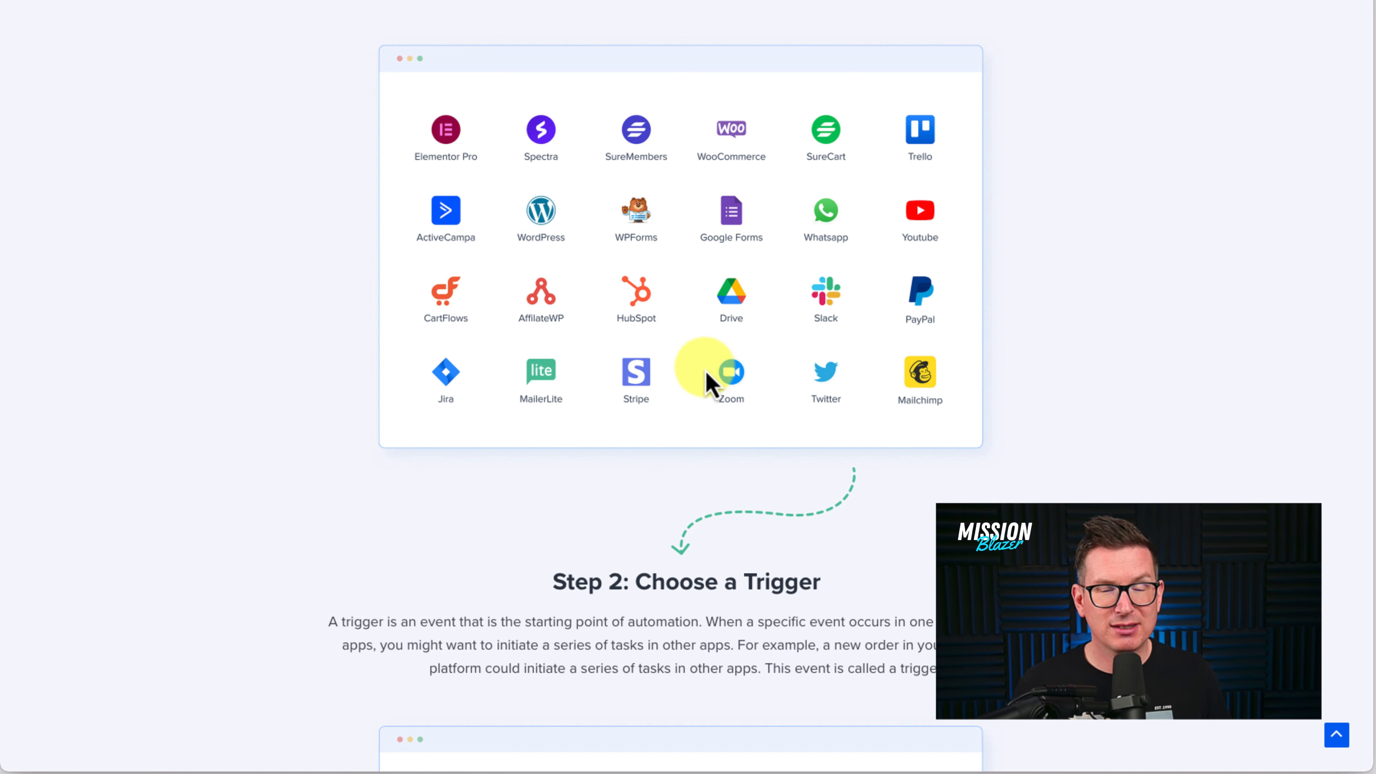
scroll(712, 373, "down", 10)
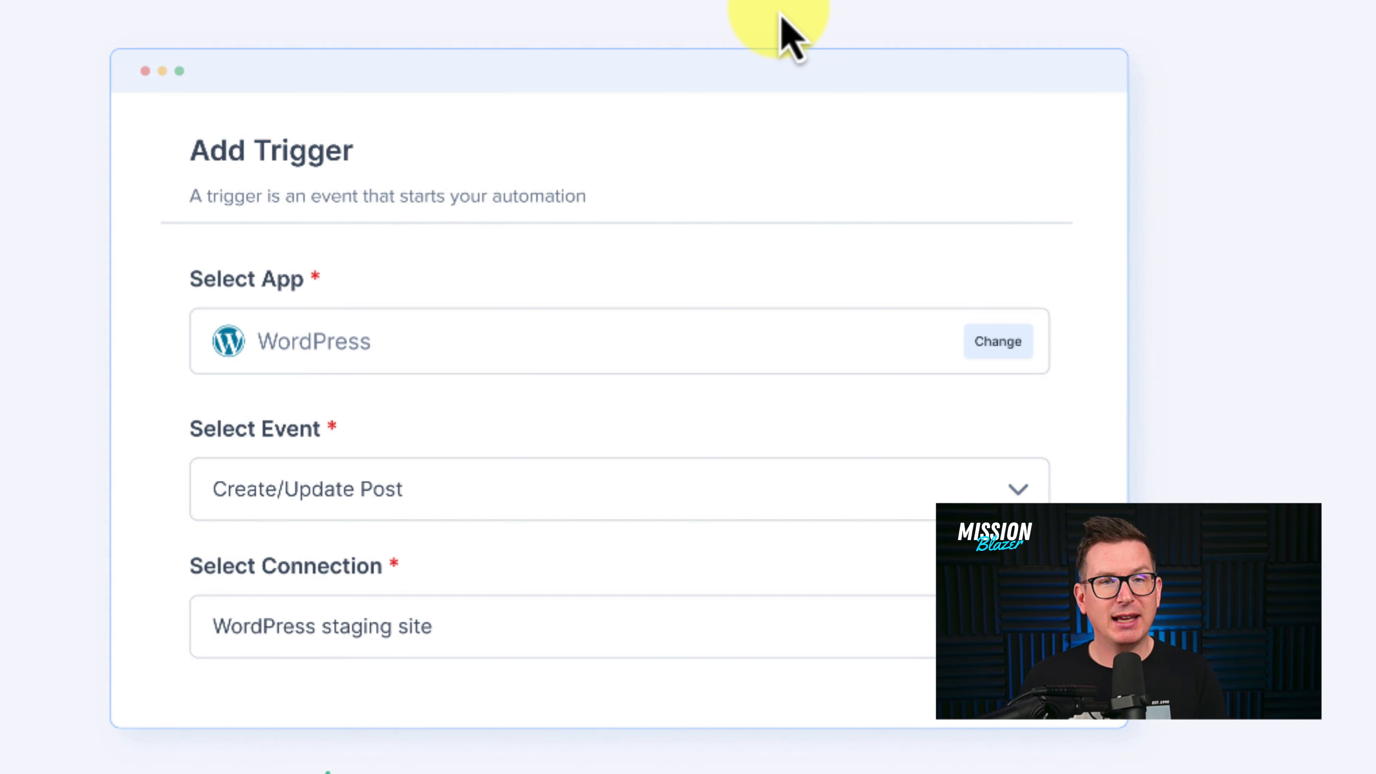
scroll(830, 86, "down", 10)
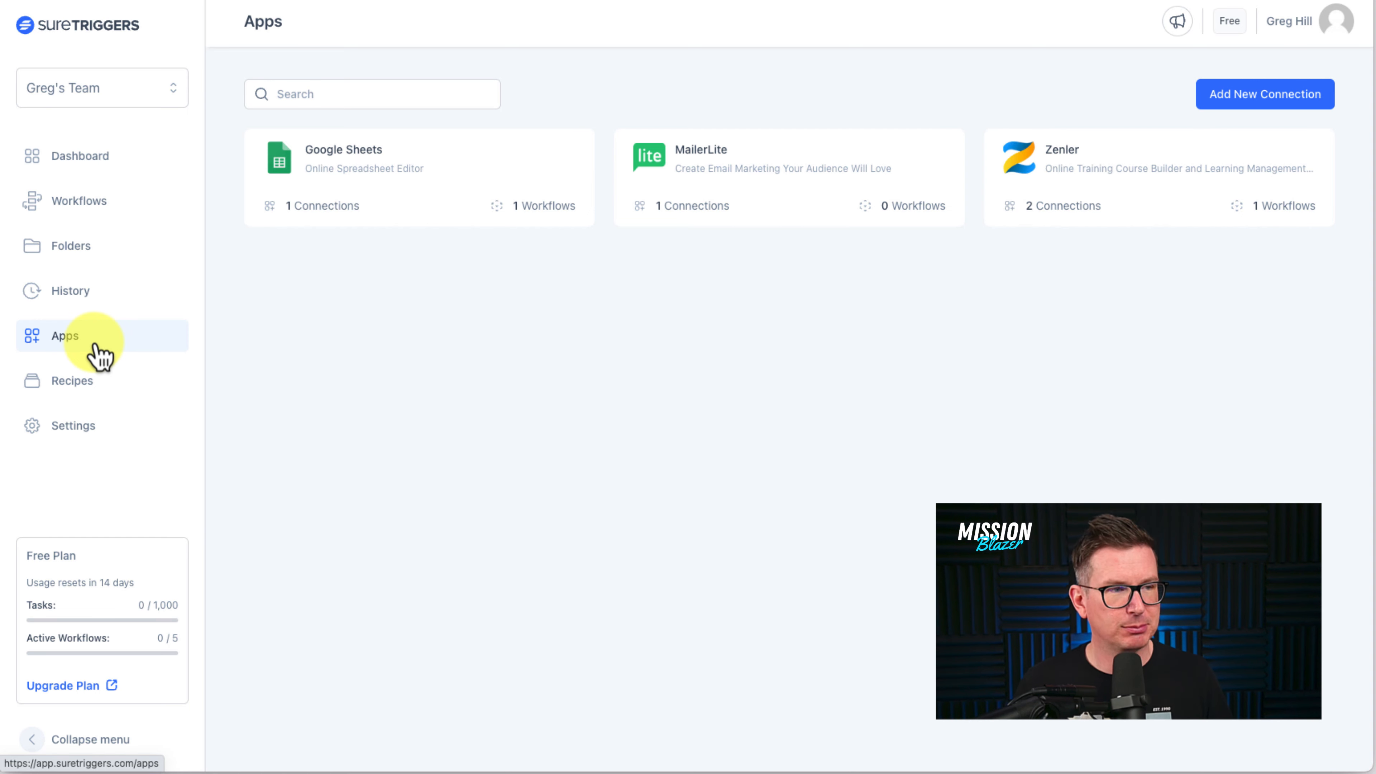
- Add a new connection by searching 'woo' and choosing WooCommerce
left_click(1277, 104)
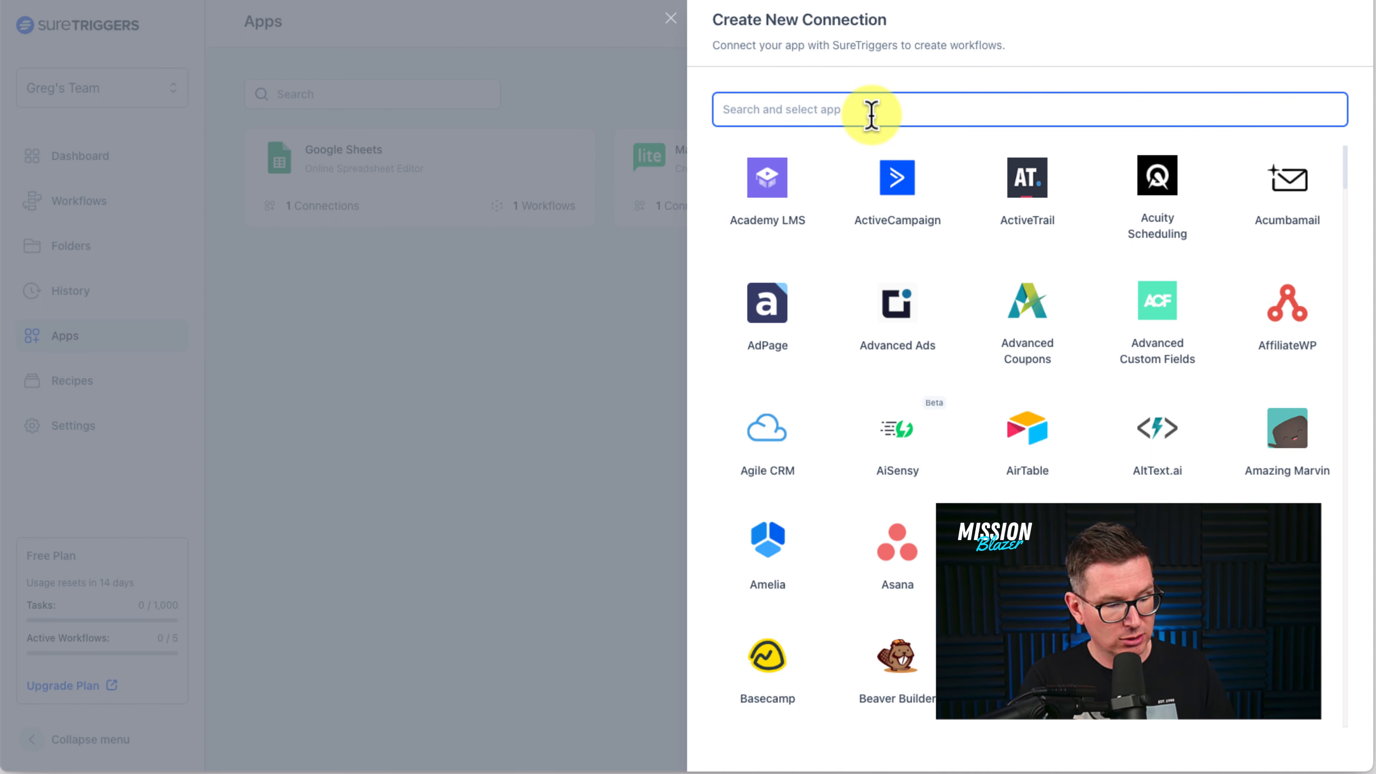
type("woo")
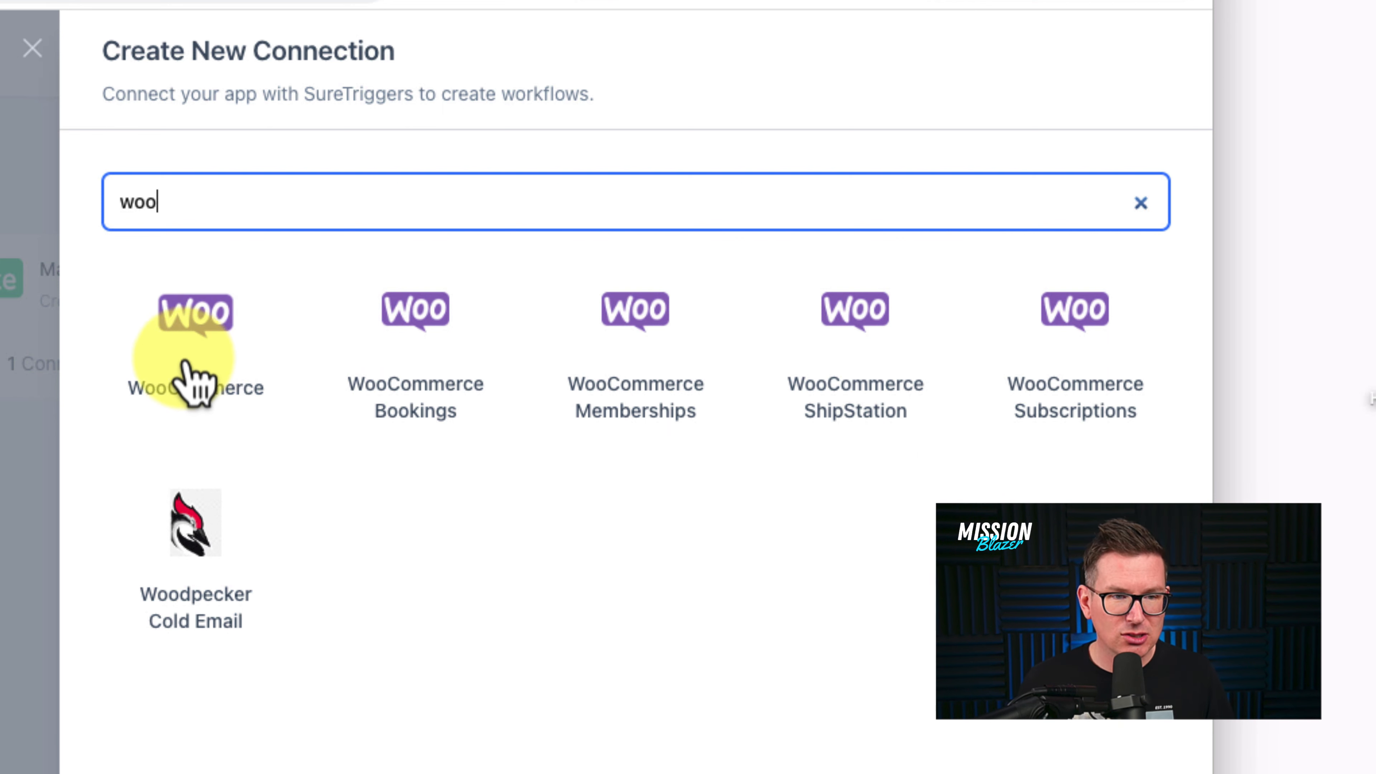
left_click(198, 350)
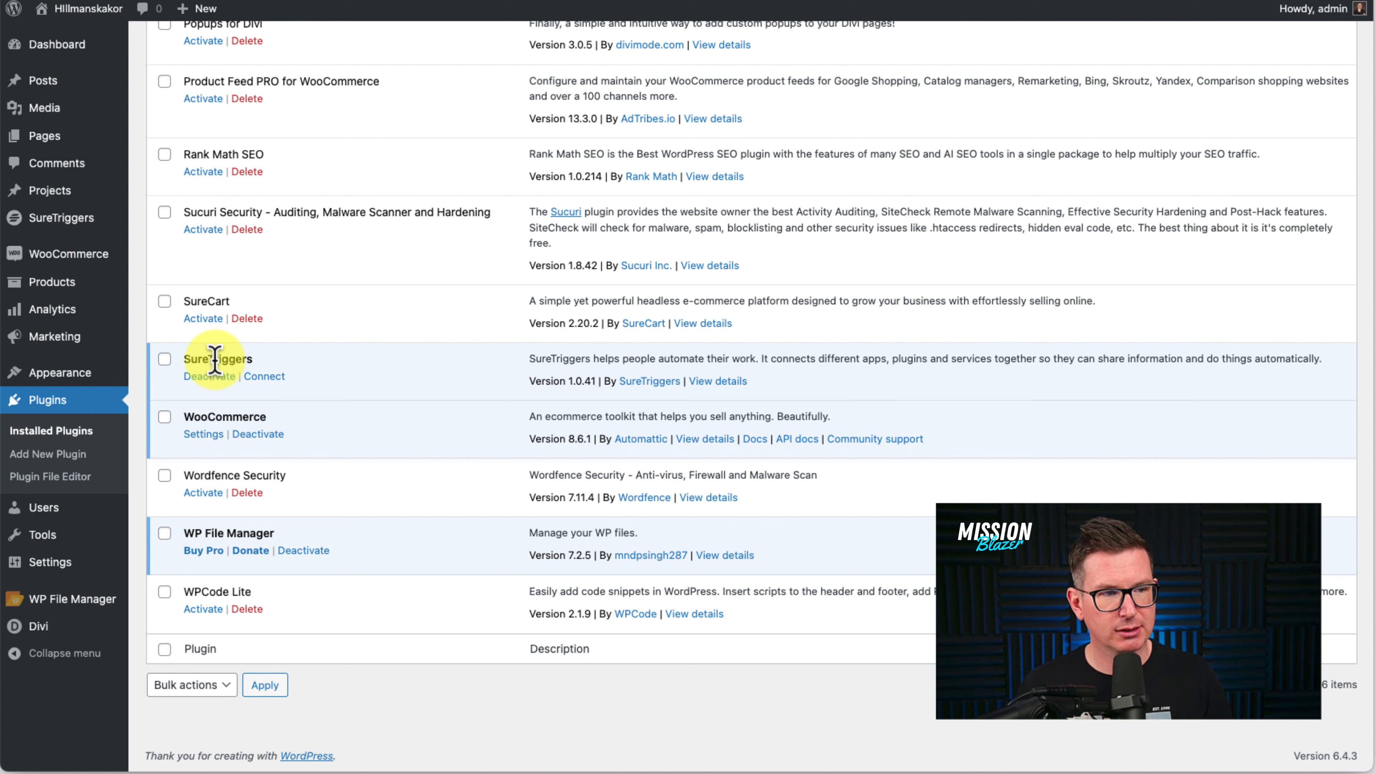
- Connect the SureTriggers plugin and start its setup wizard with Get Started Now
left_click(269, 378)
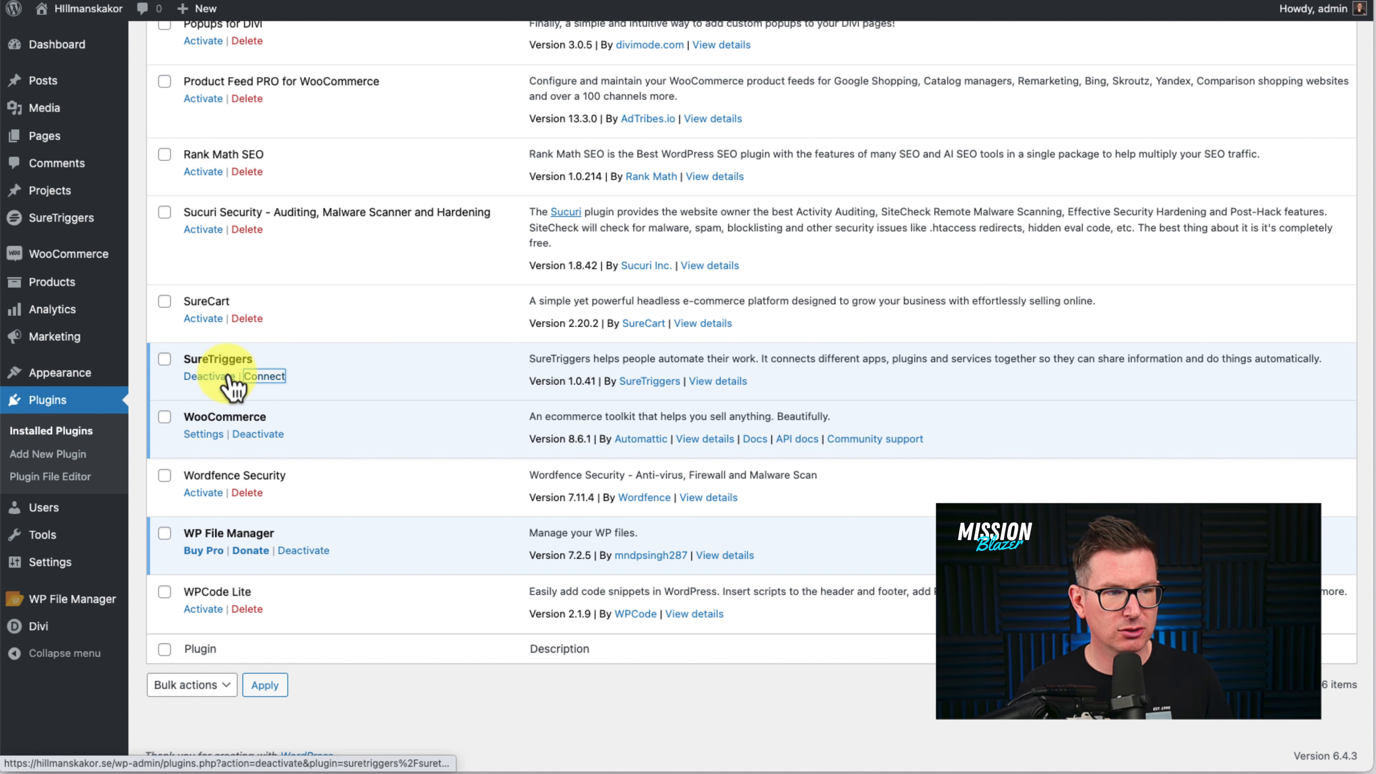
left_click(295, 380)
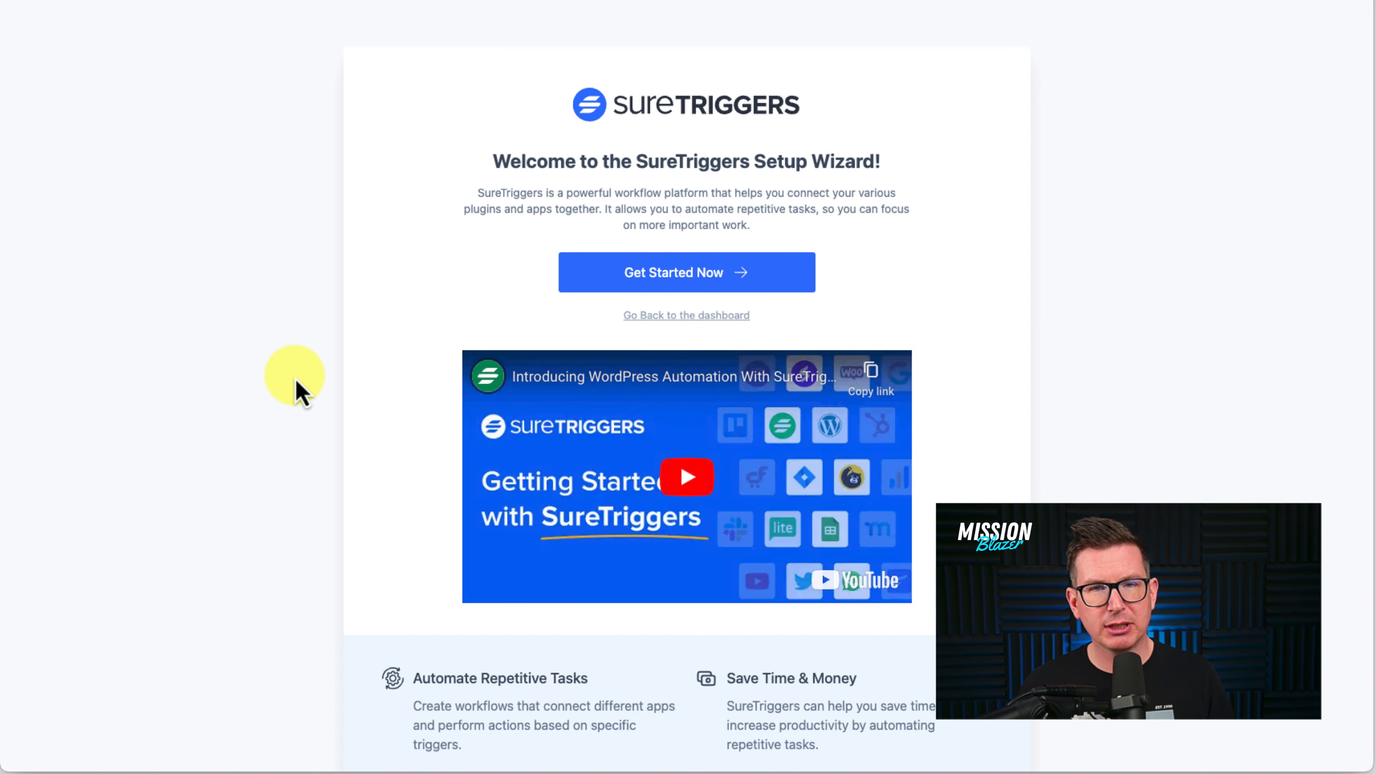
left_click(699, 284)
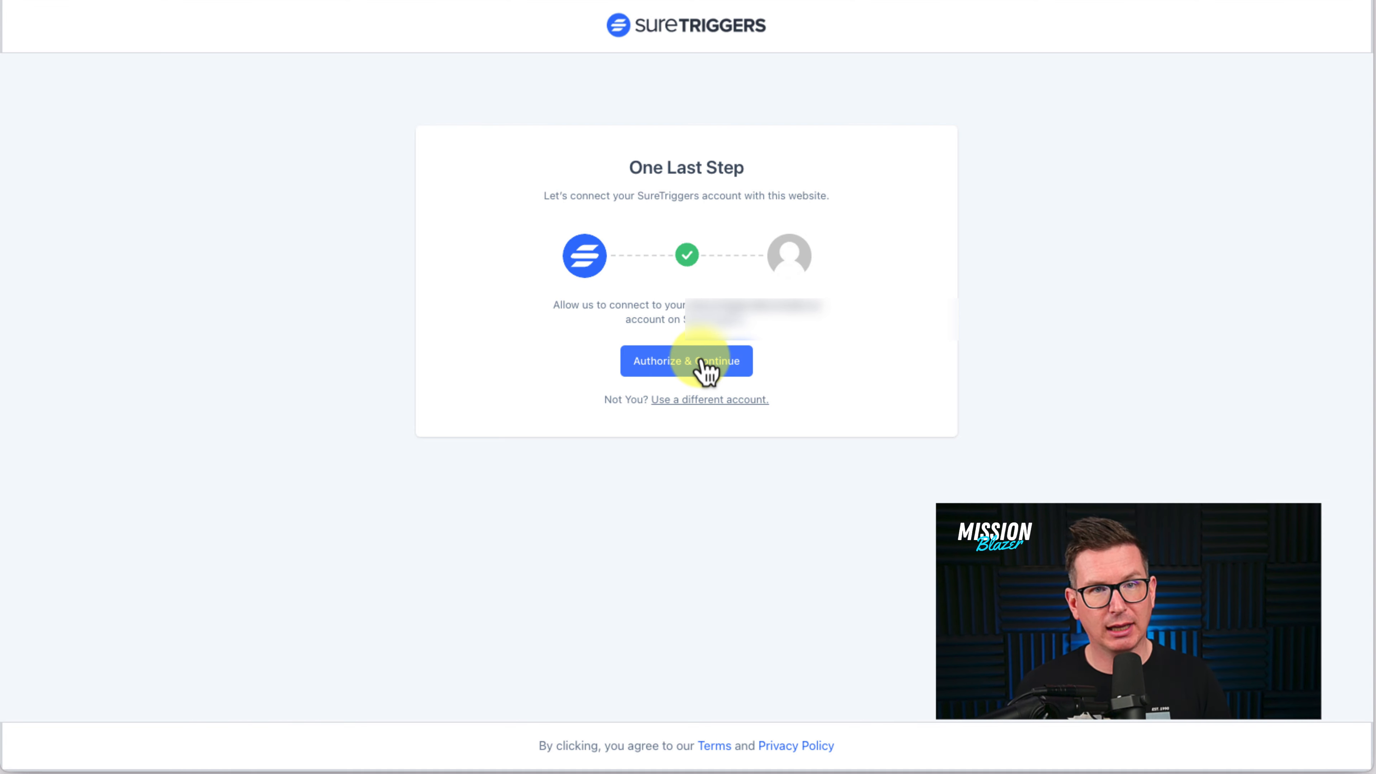
- Authorize the WordPress site to connect with the SureTriggers account
left_click(678, 362)
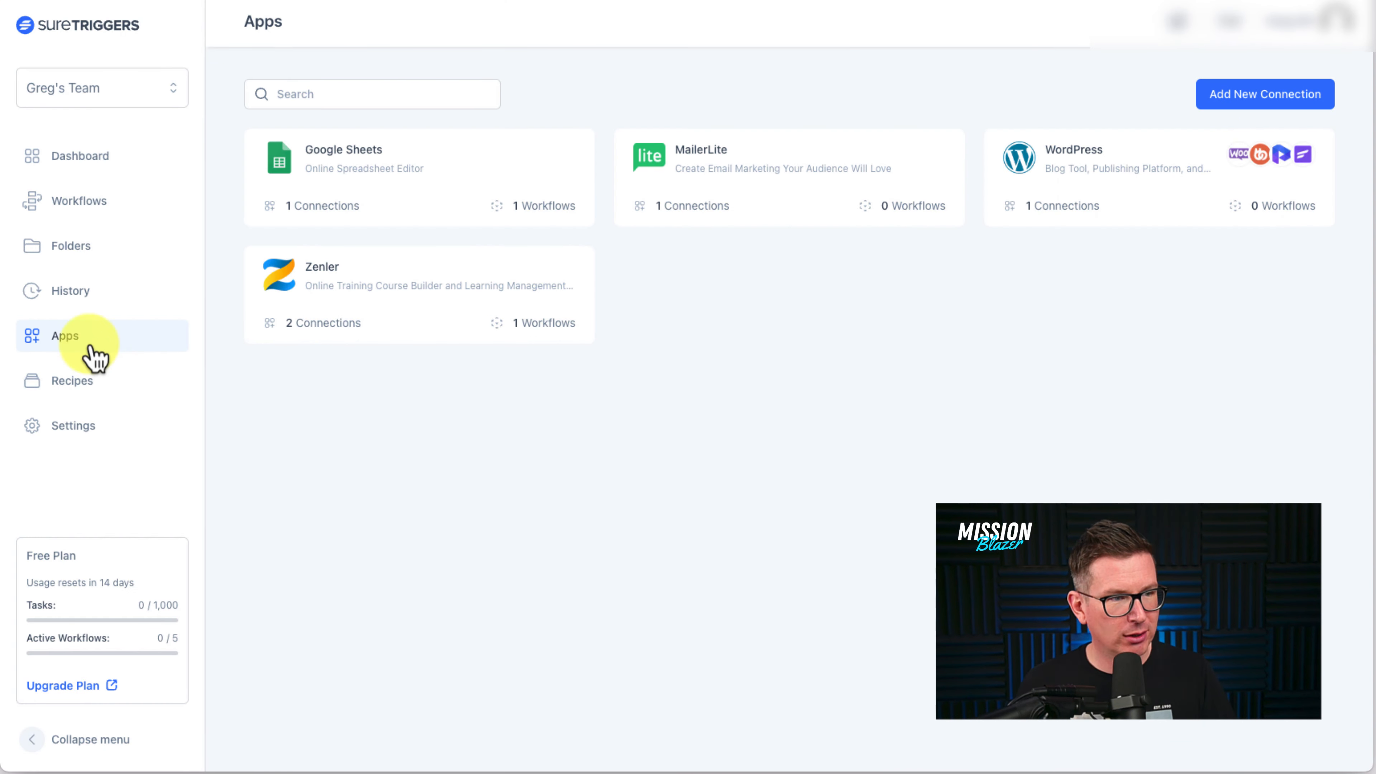
left_click(1249, 108)
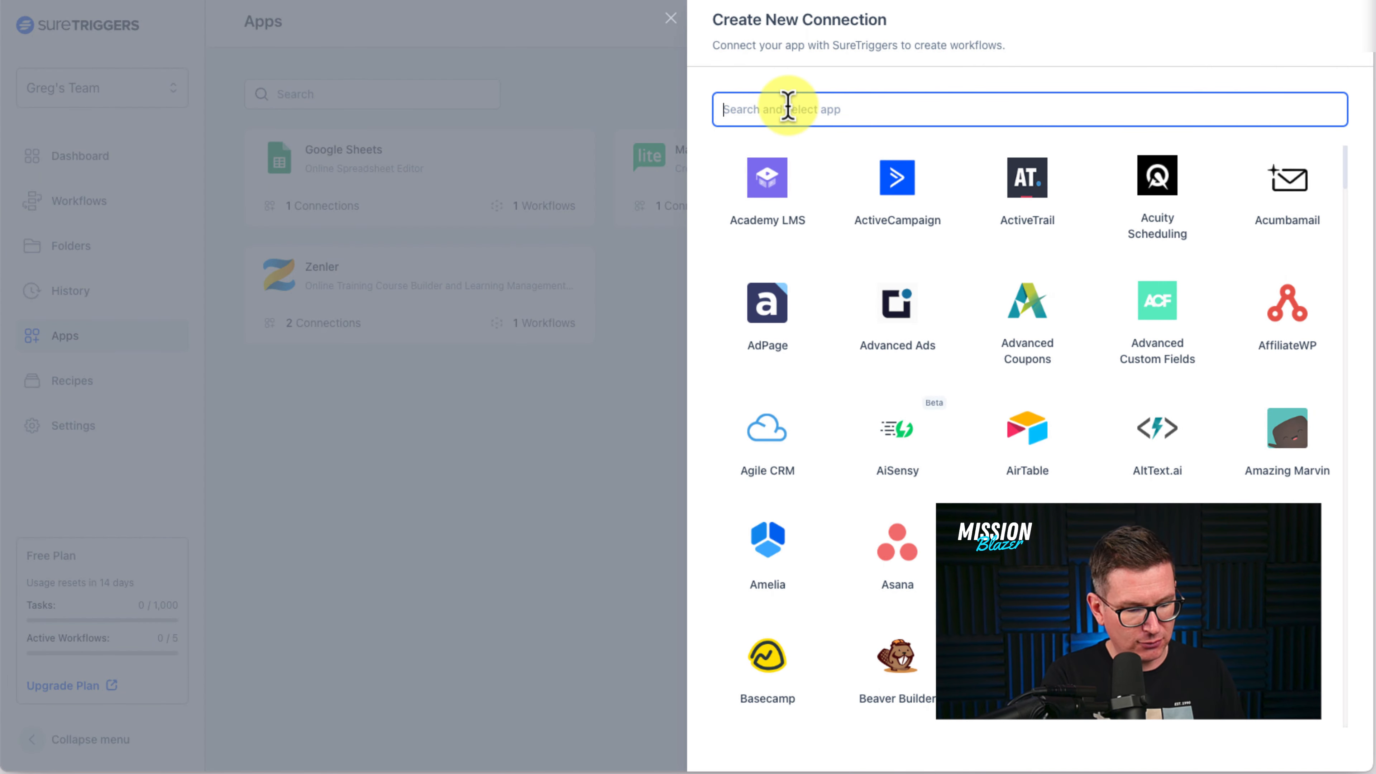
type("x")
key("BackSpace")
type("zenler")
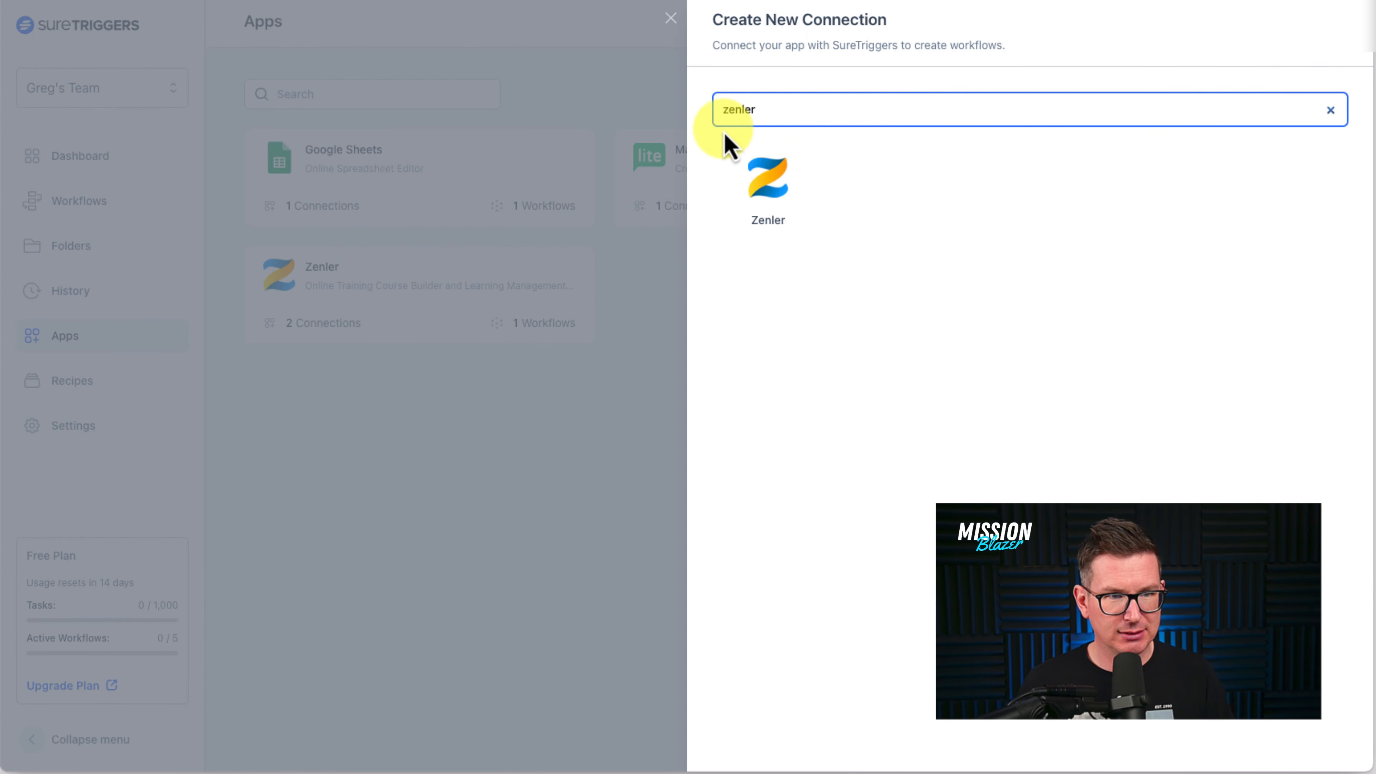
left_click(785, 198)
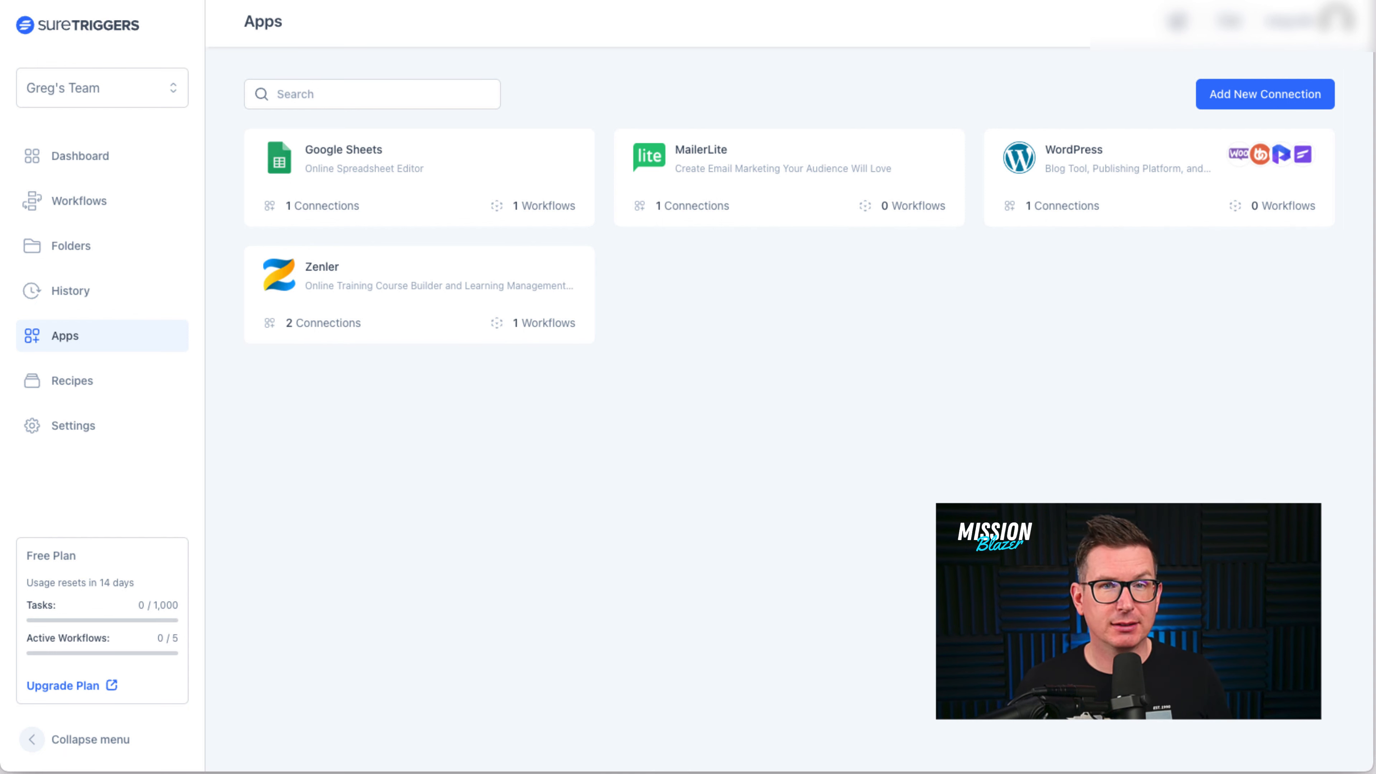
- From Workflows, create 'Woo › Zenler (Jumpstart Saxophone)' with the pasted name and open its builder
left_click(93, 203)
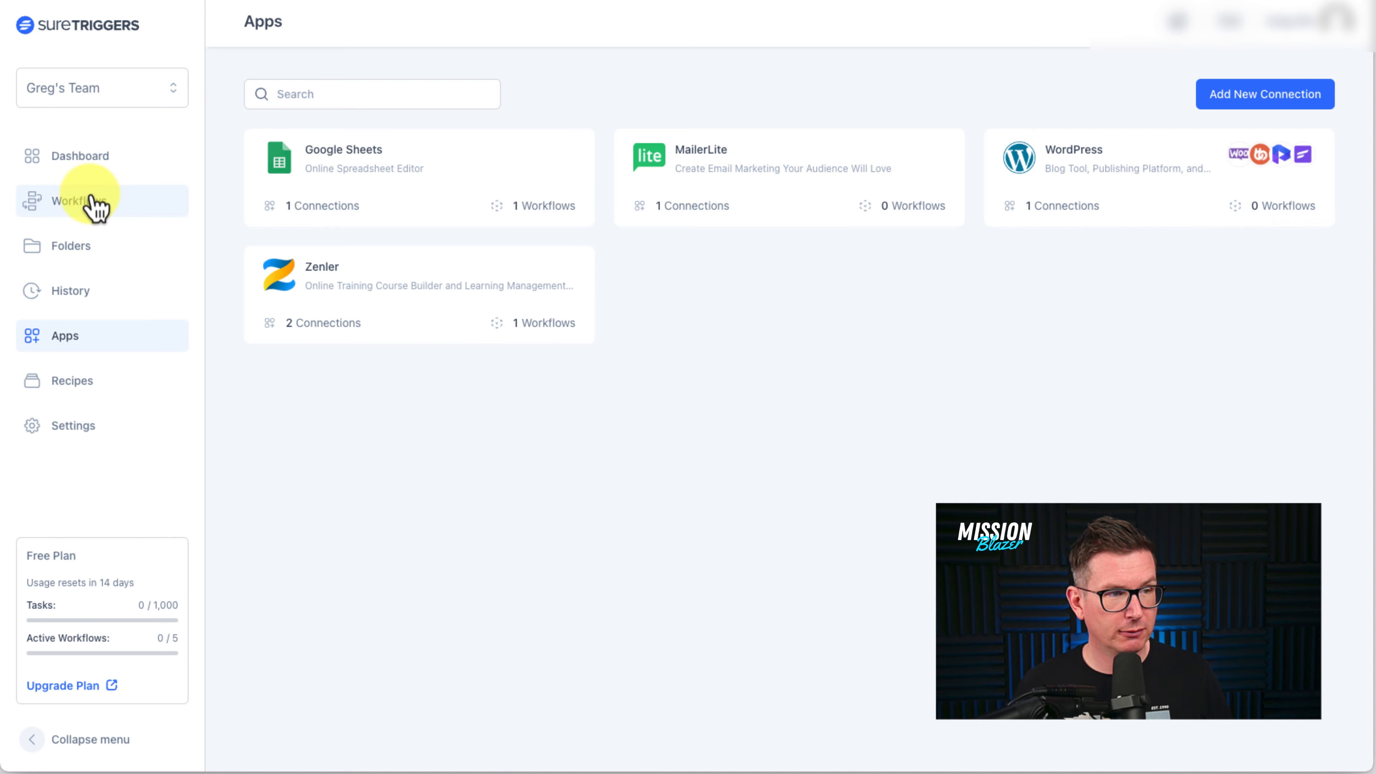
left_click(1290, 96)
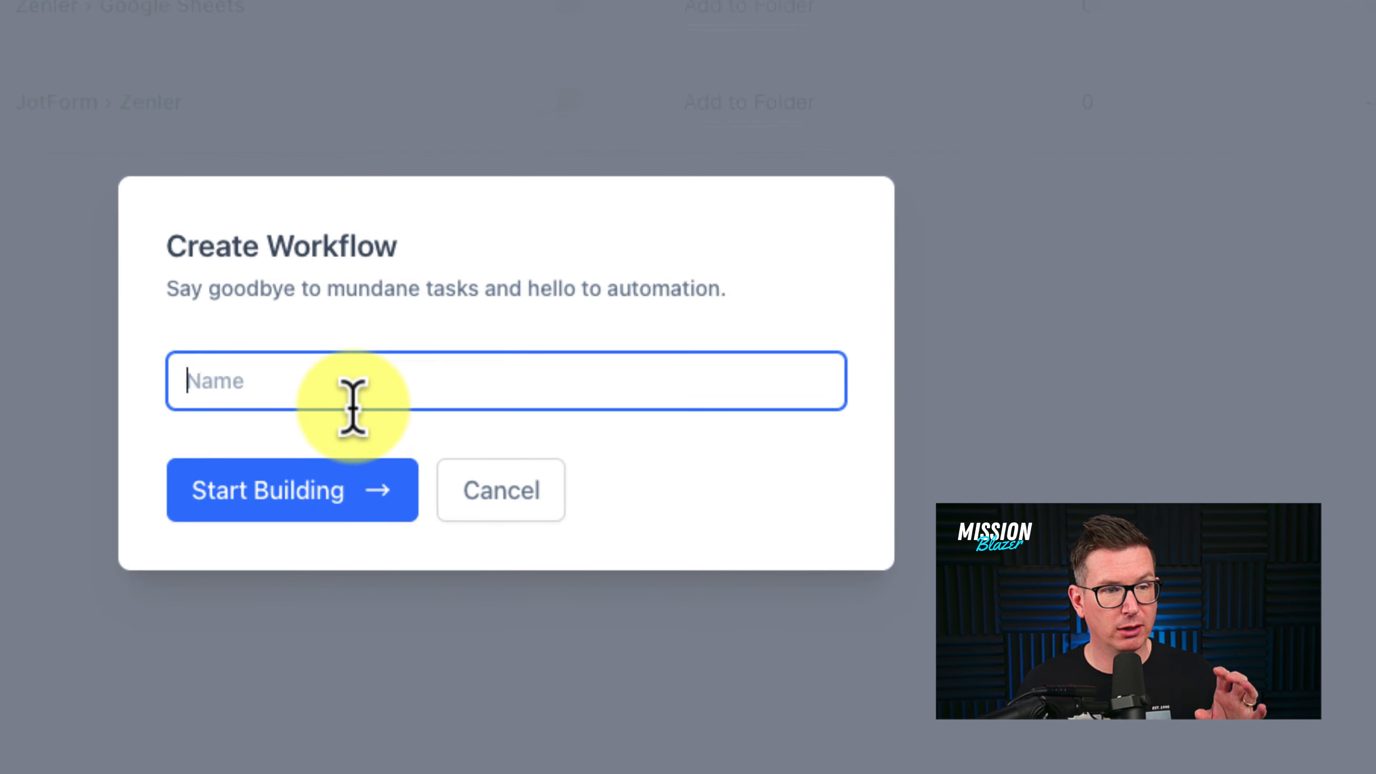
type("Woo › Zenler (Jumpstart Saxophone)")
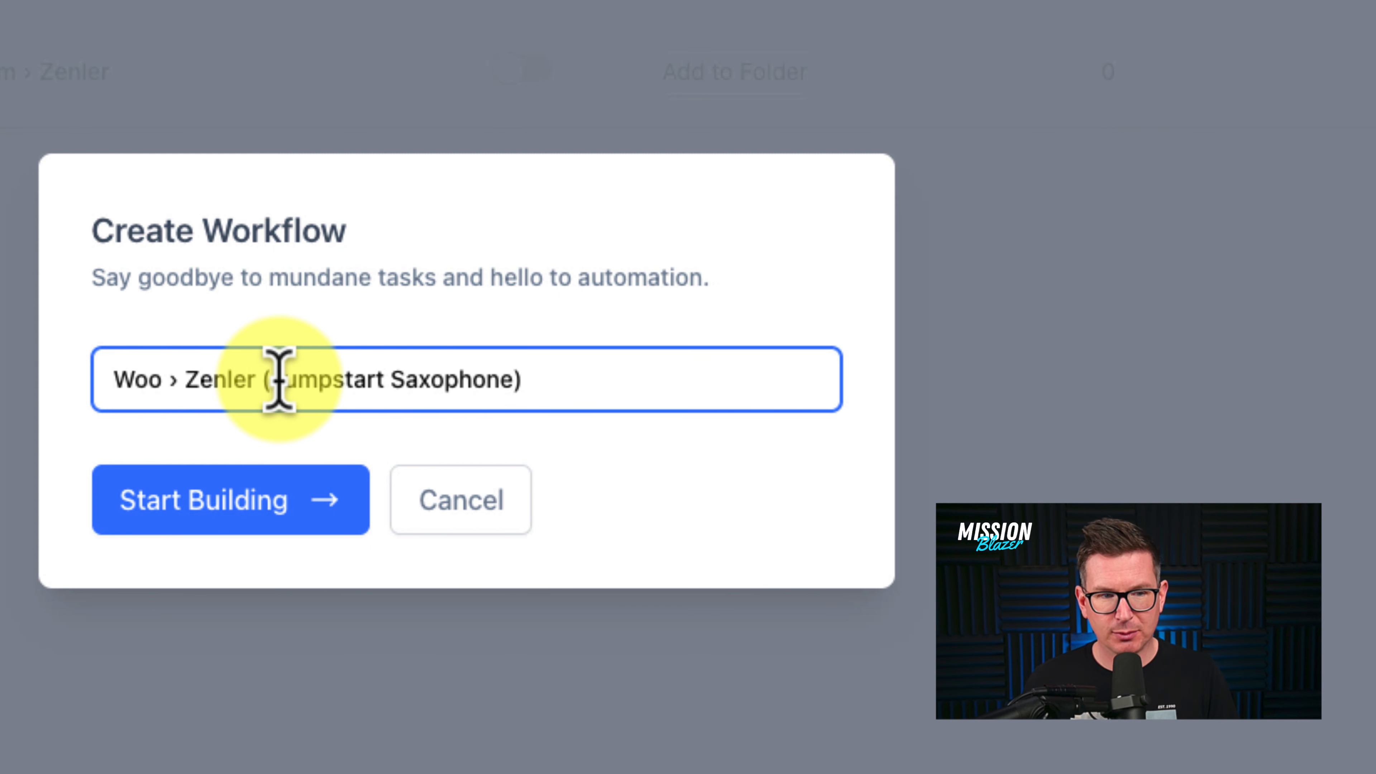
left_click_drag(279, 380, 557, 380)
left_click(557, 379)
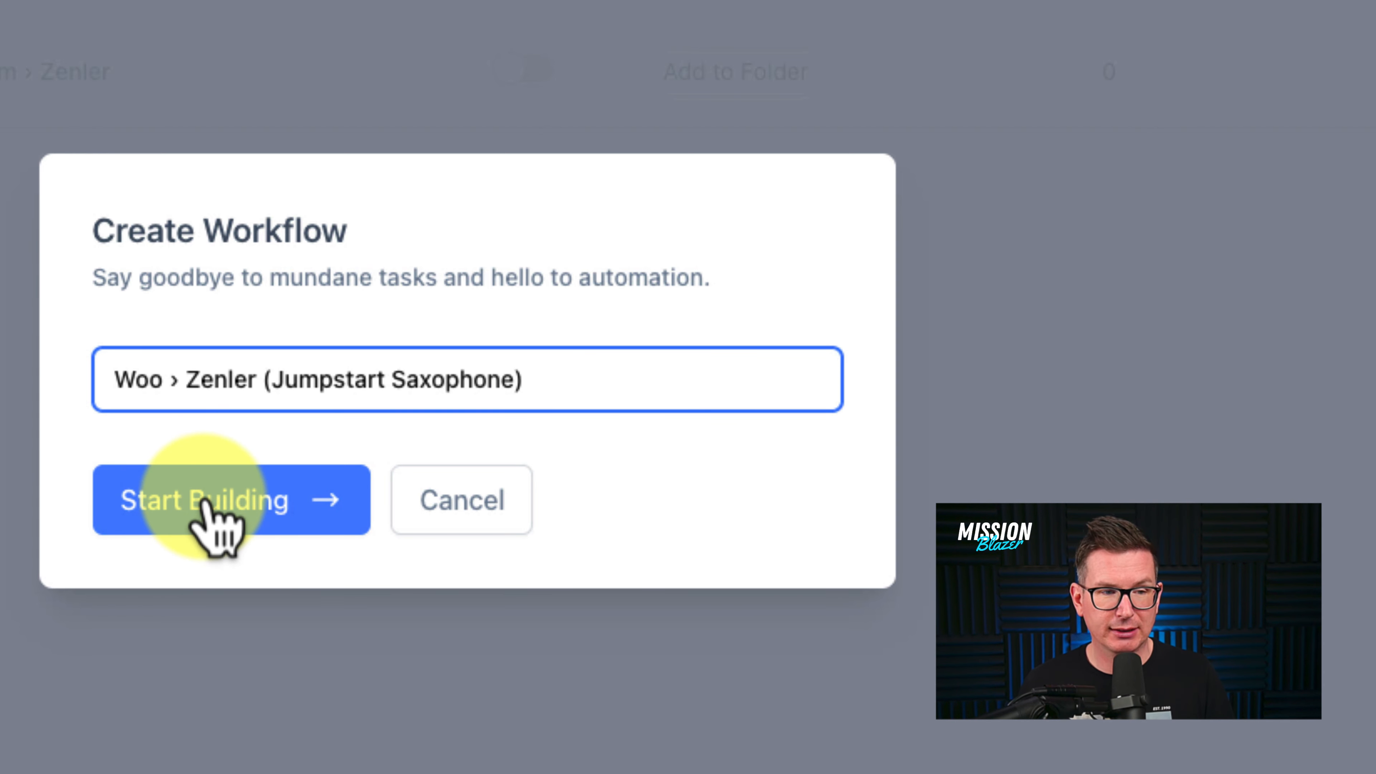
left_click(217, 504)
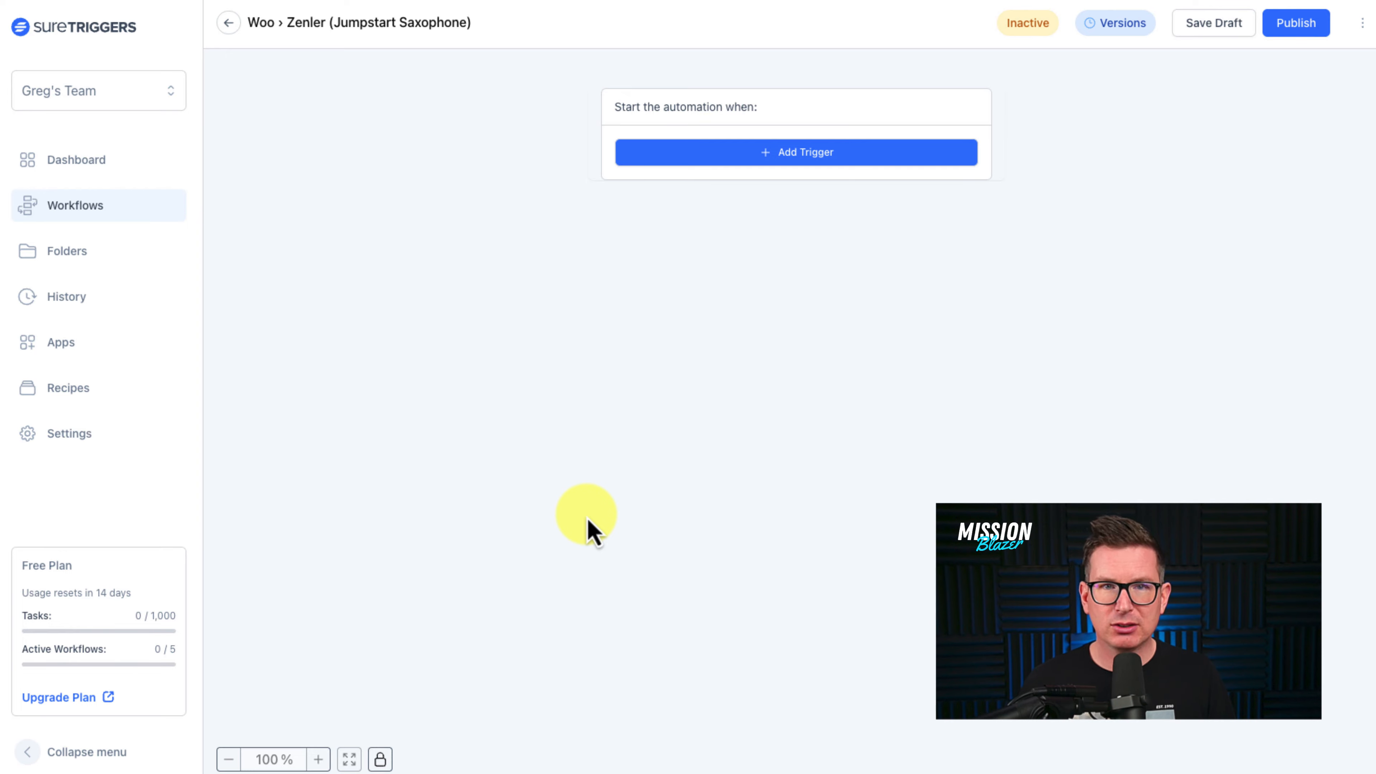
- Add a WooCommerce trigger, found by searching 'woo', with the Product Purchased event
left_click(829, 158)
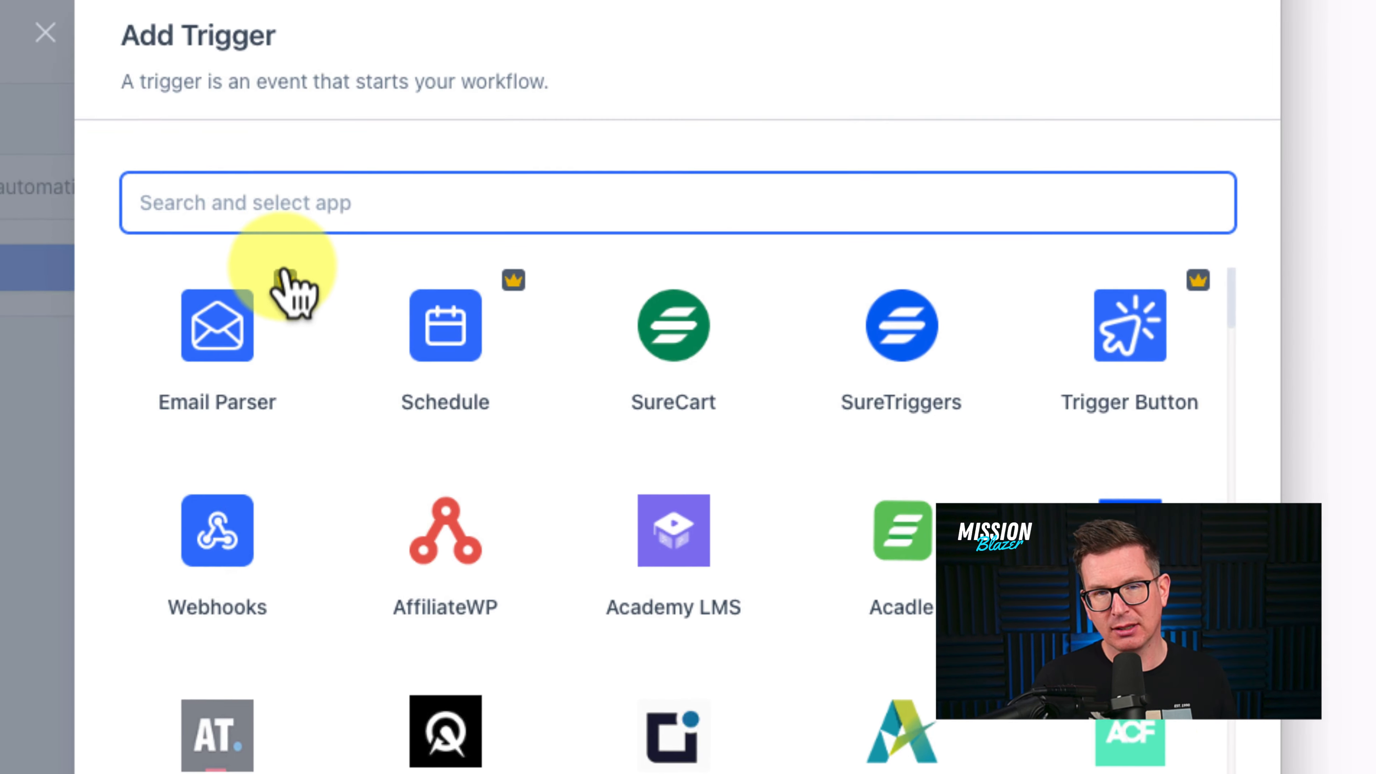
mouse_move(283, 274)
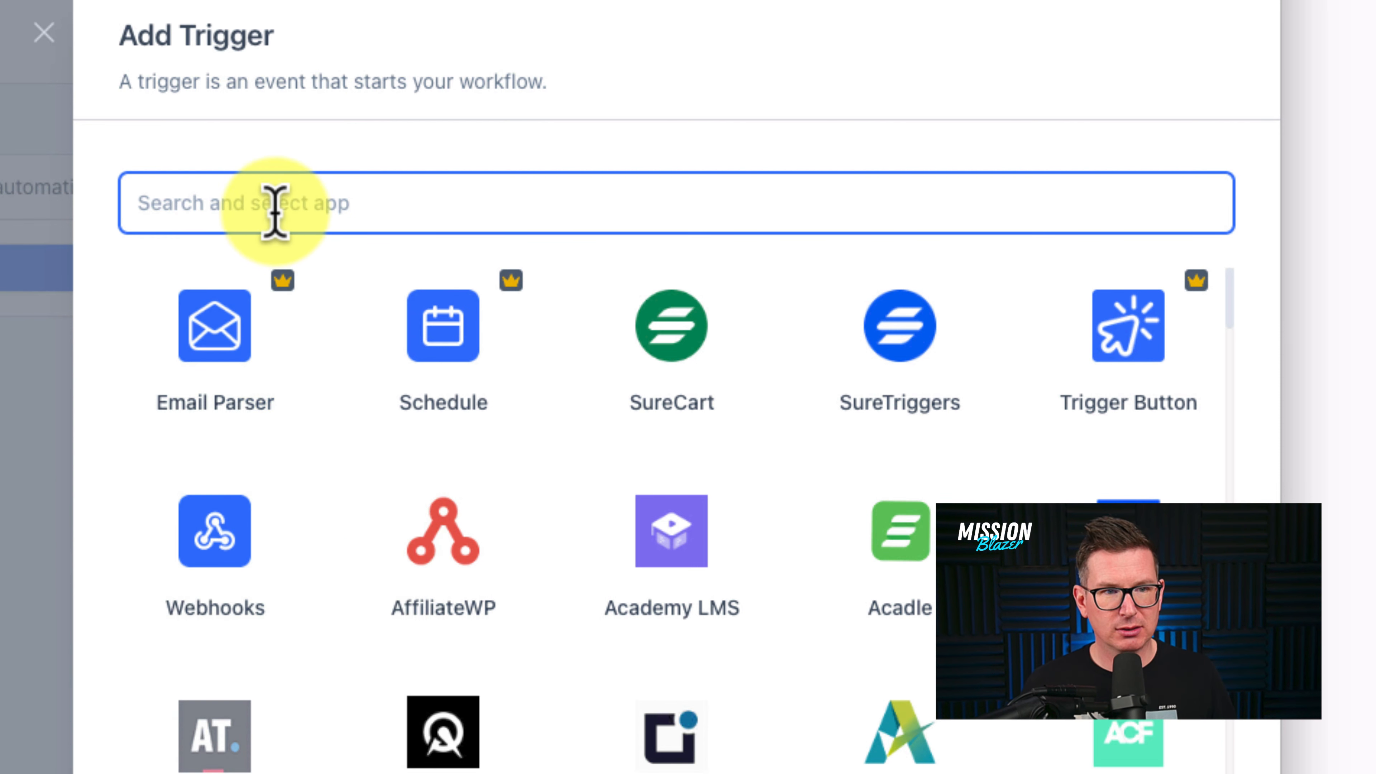
type("woo")
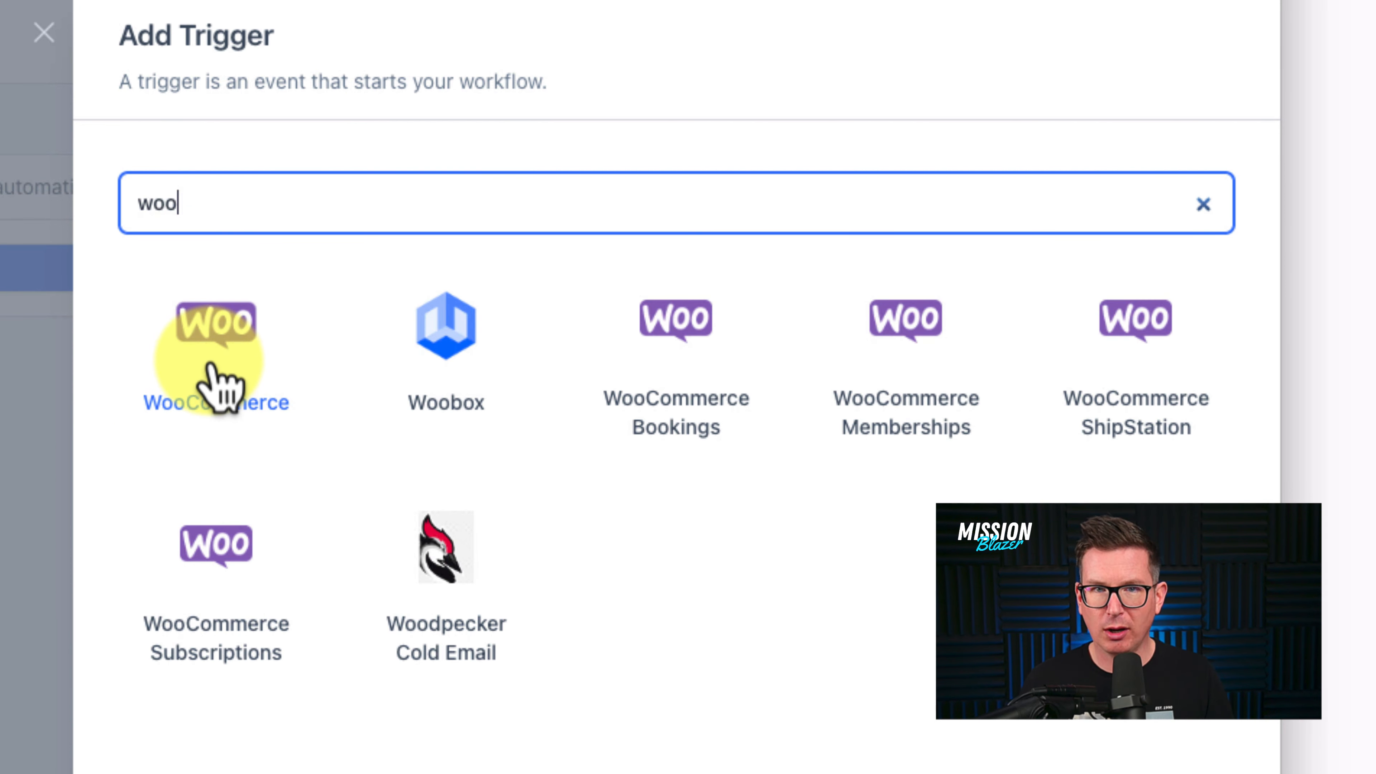
left_click(220, 384)
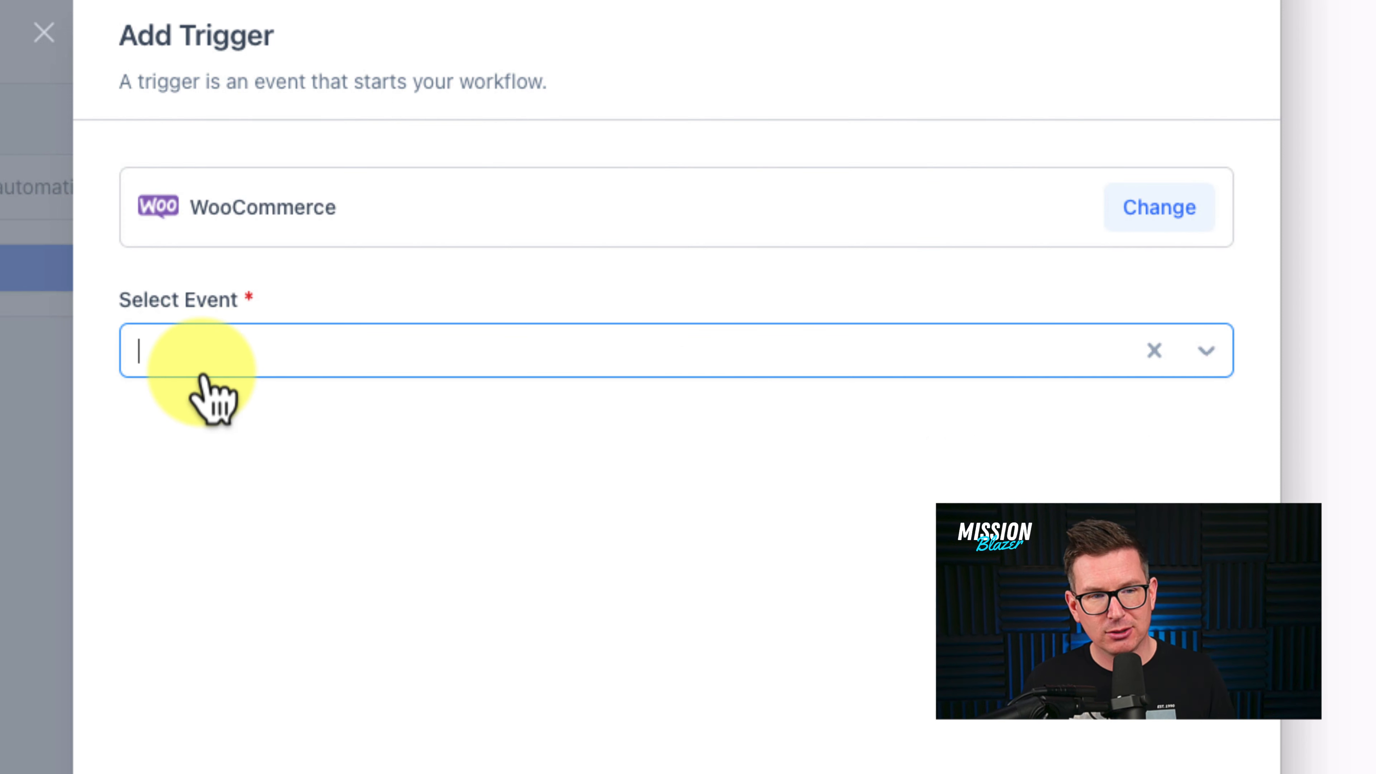
left_click(233, 367)
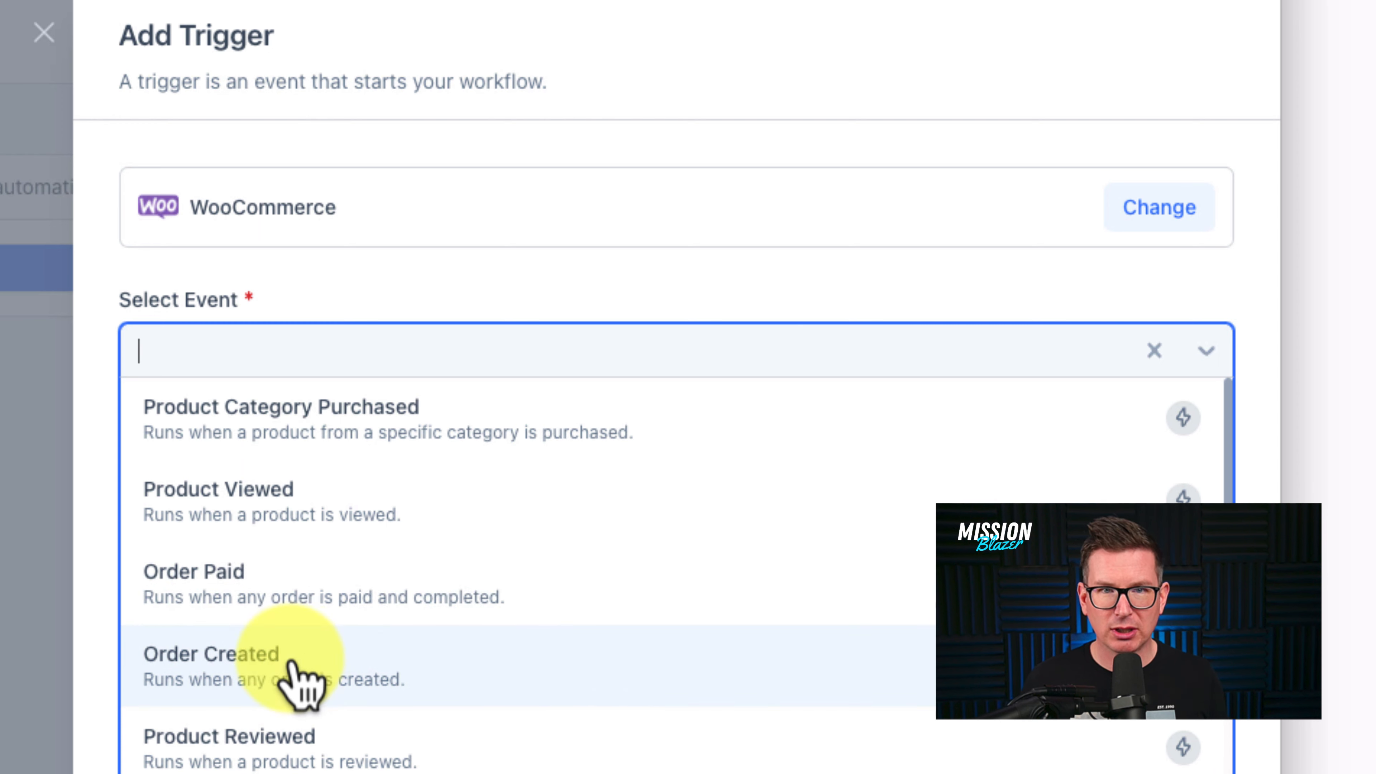
scroll(320, 682, "down", 10)
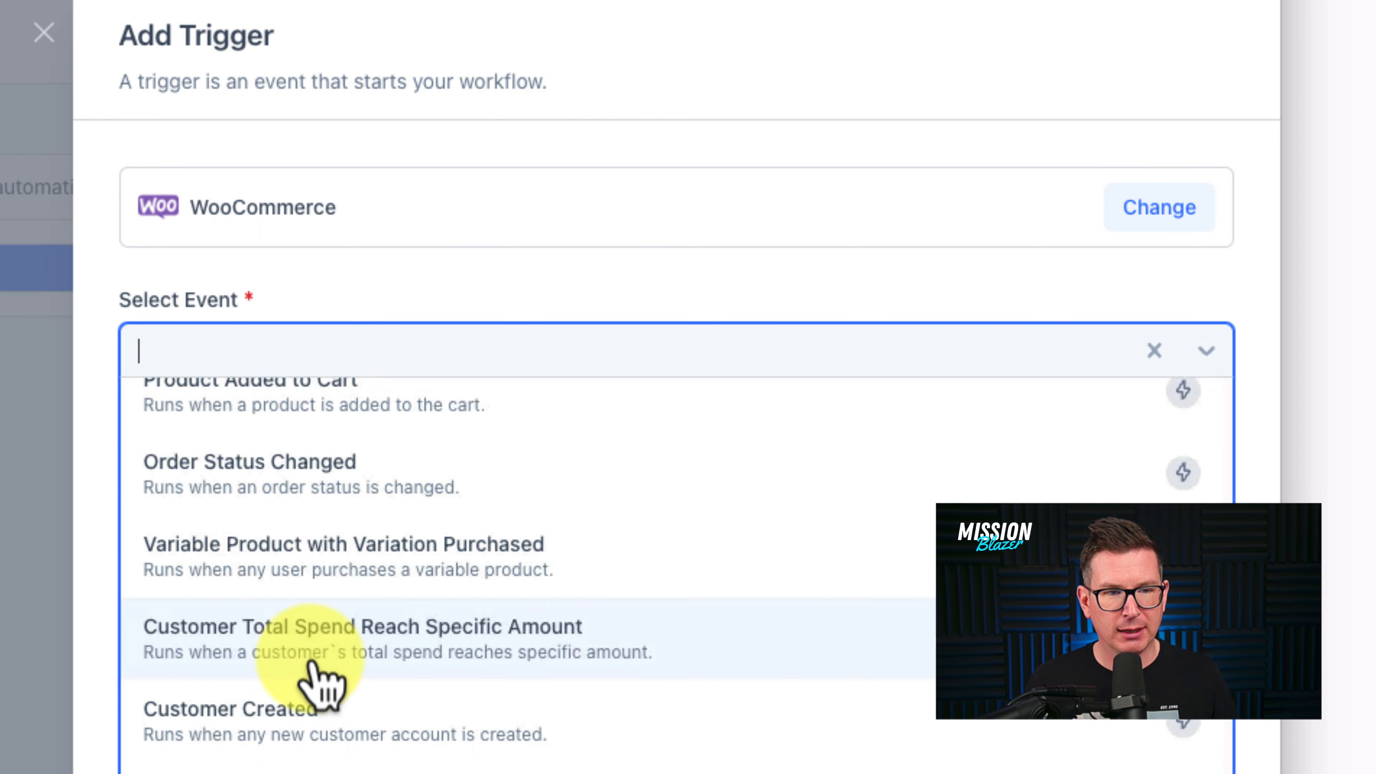
scroll(312, 662, "down", 1)
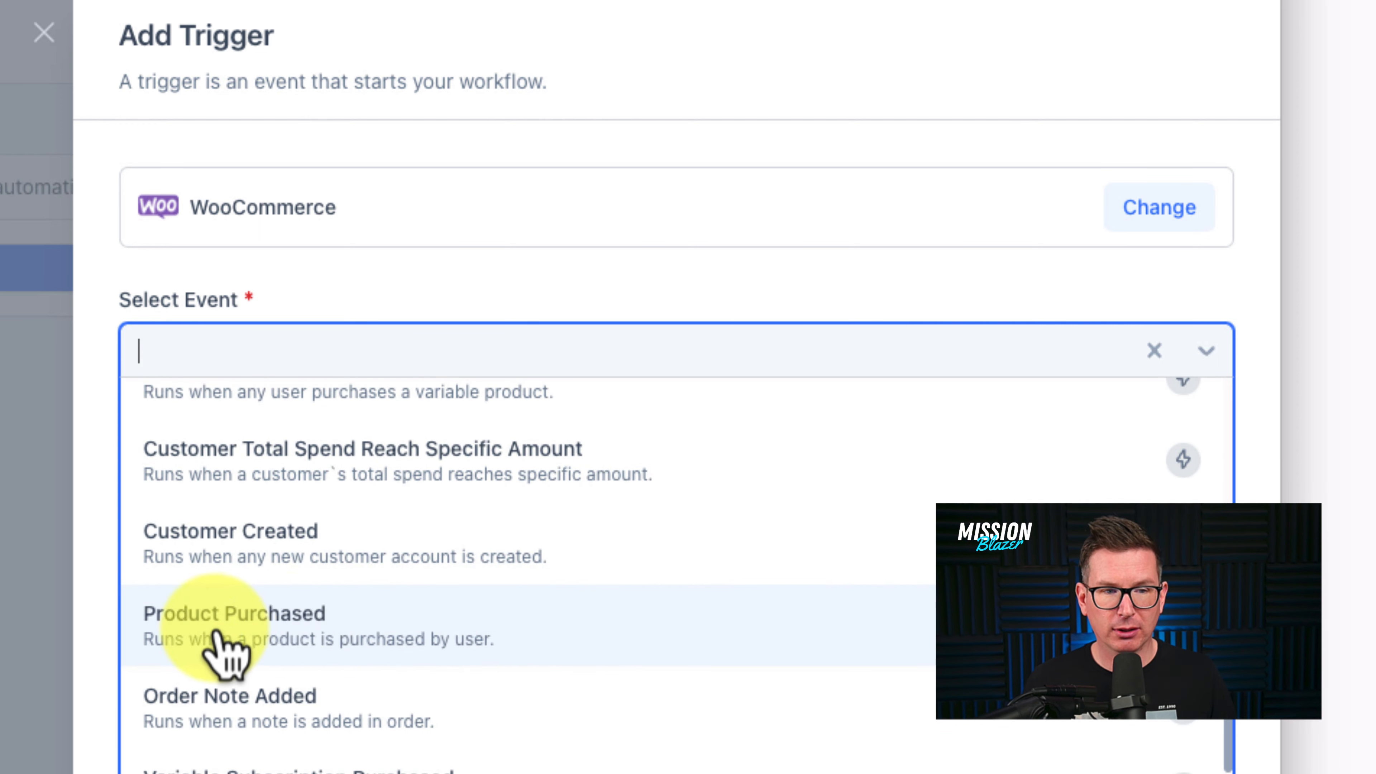
left_click(593, 645)
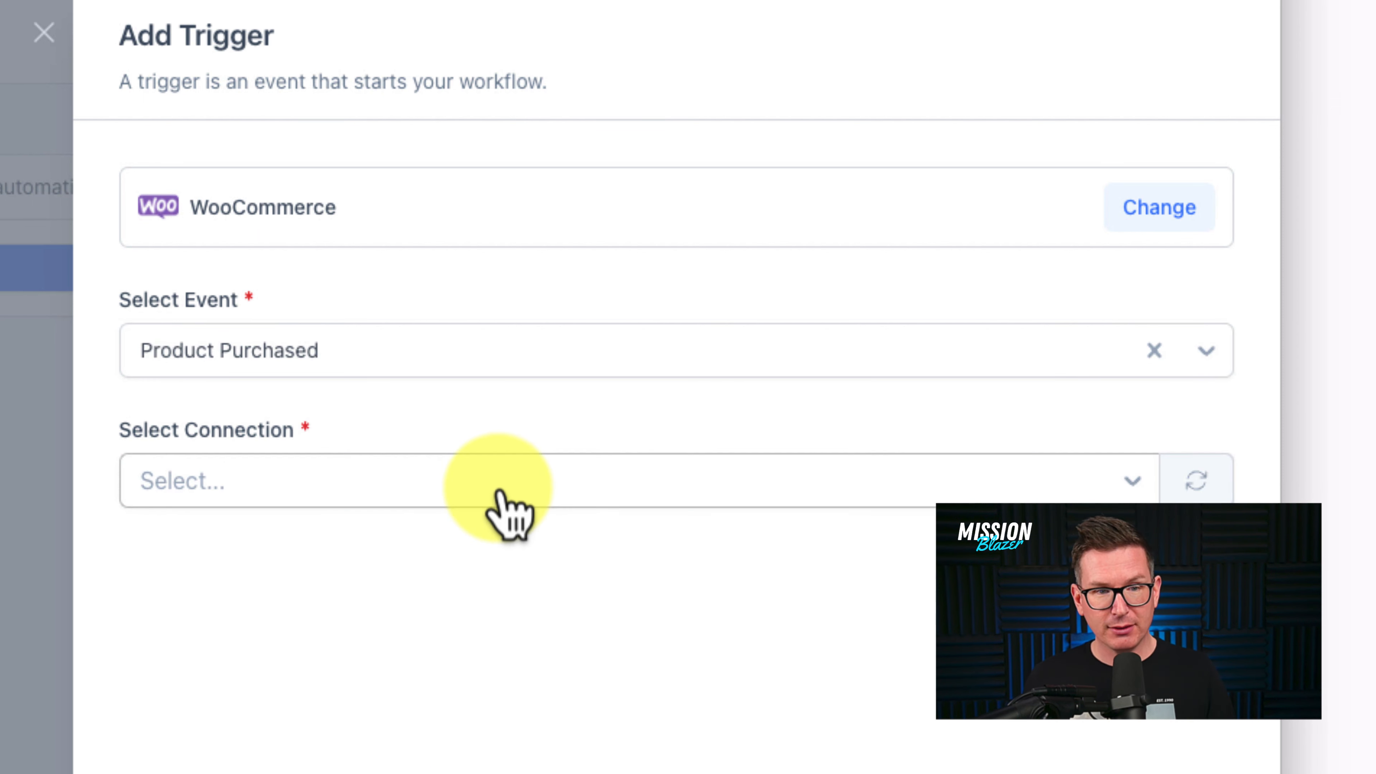
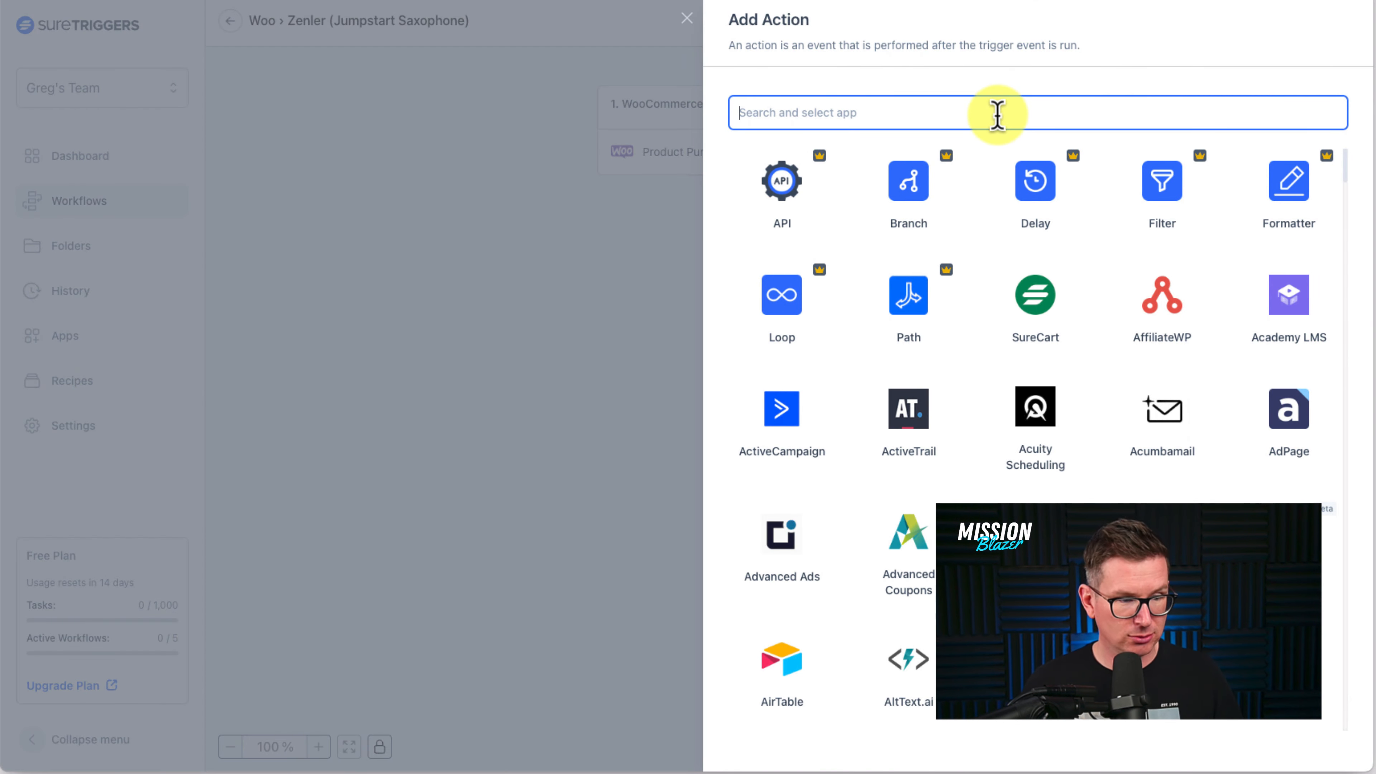
- Search 'zen' and set the action to Zenler's Add New User event with the Zenler Demo connection
type("zen")
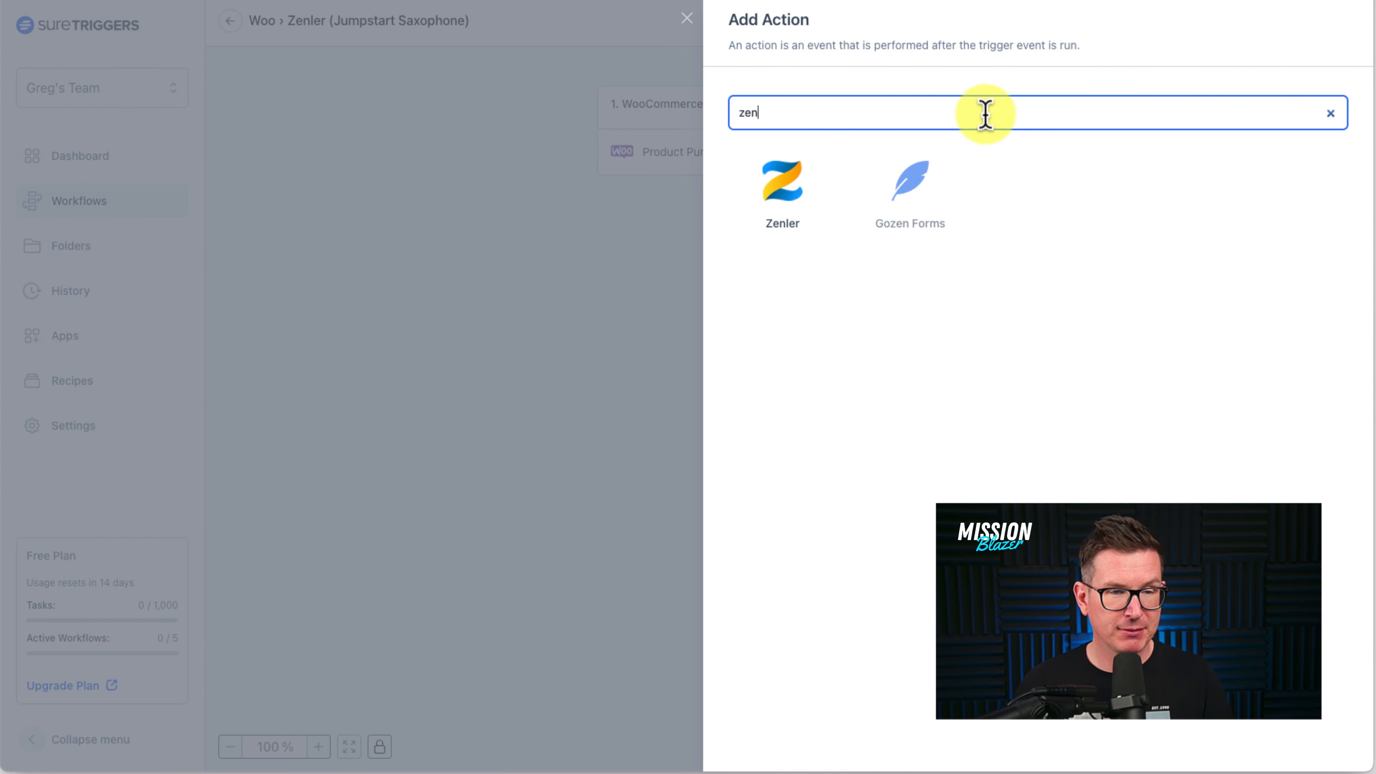
left_click(771, 214)
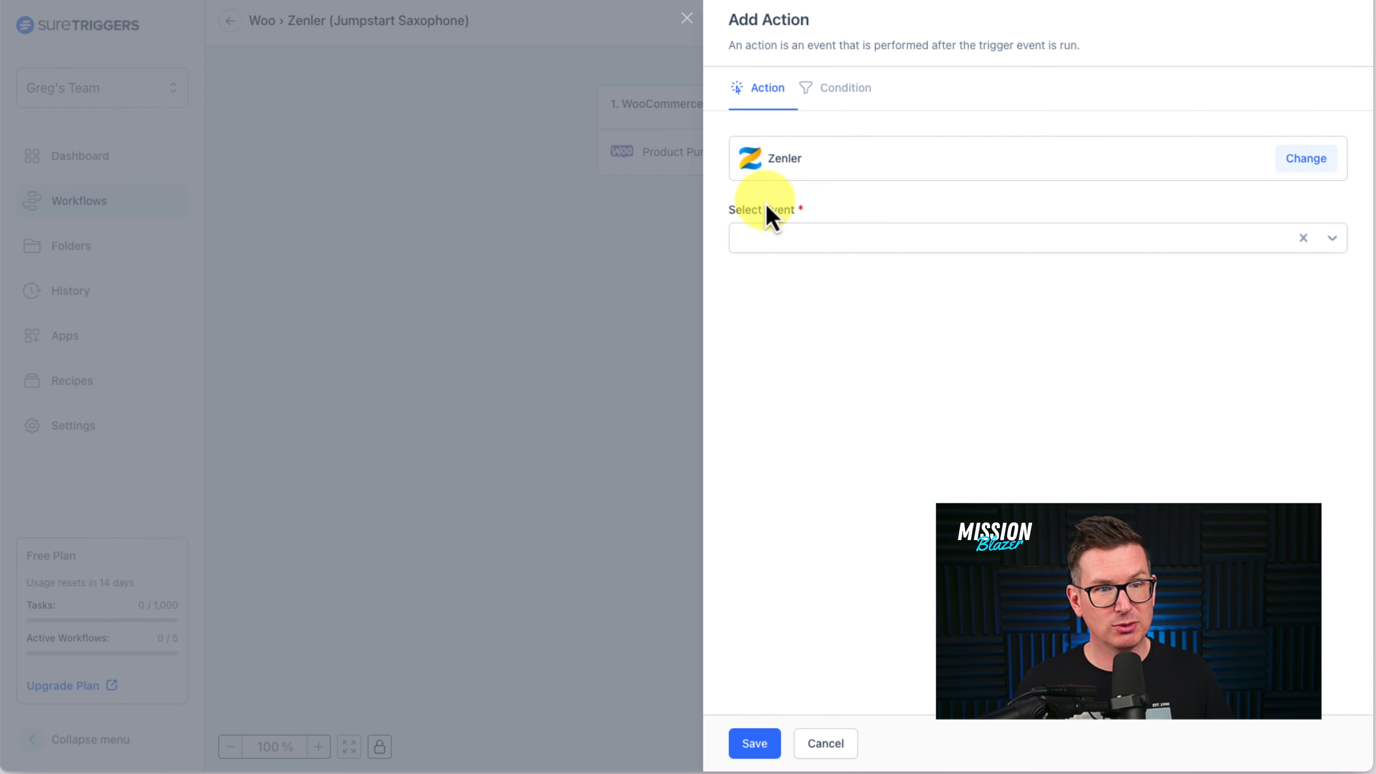
left_click(999, 245)
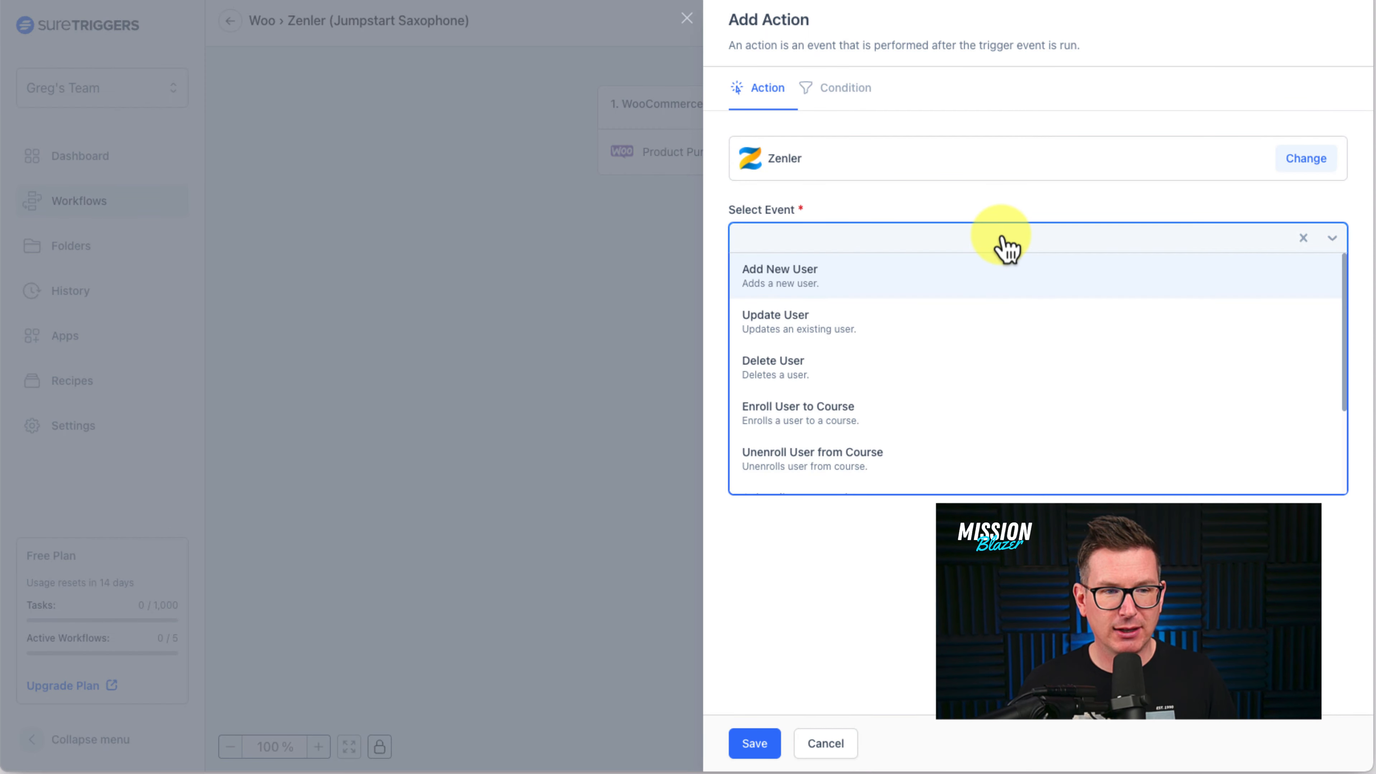
left_click(834, 288)
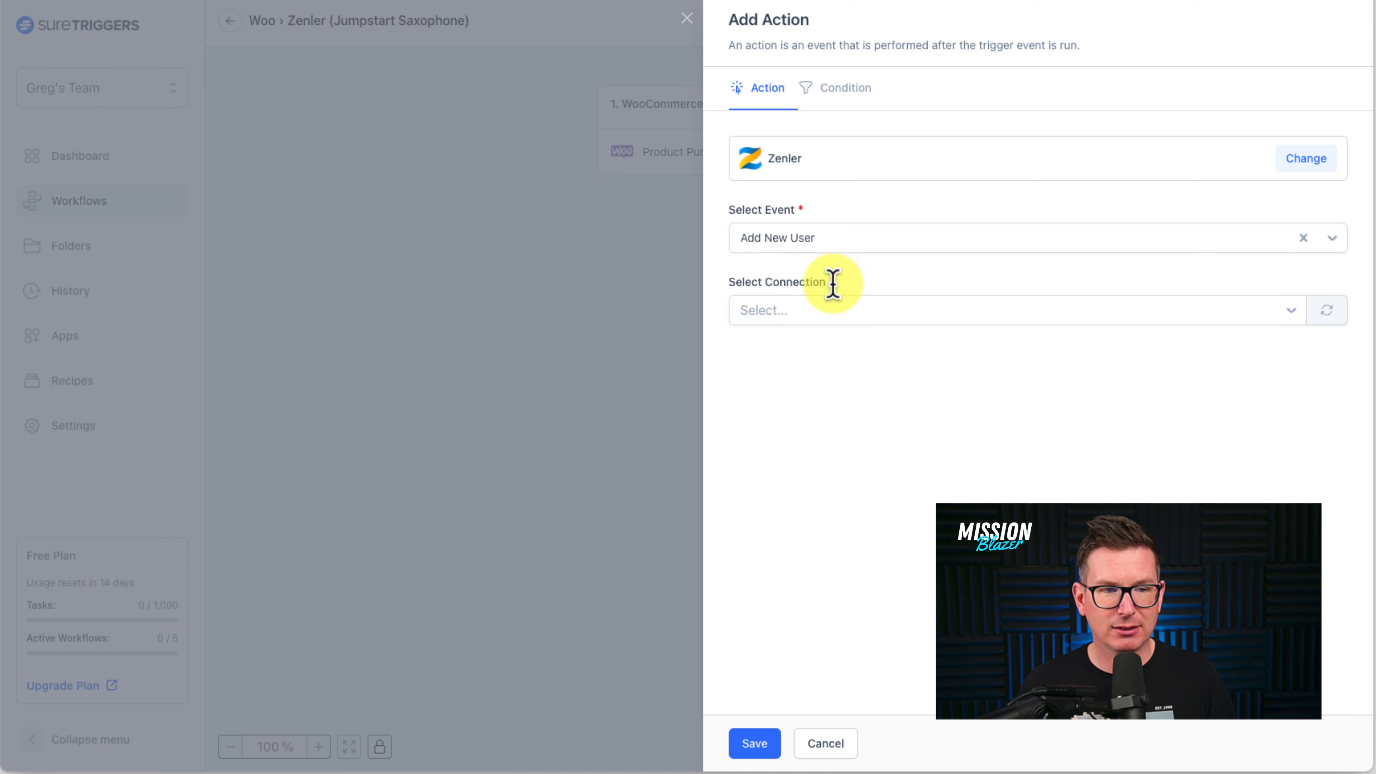
left_click(937, 320)
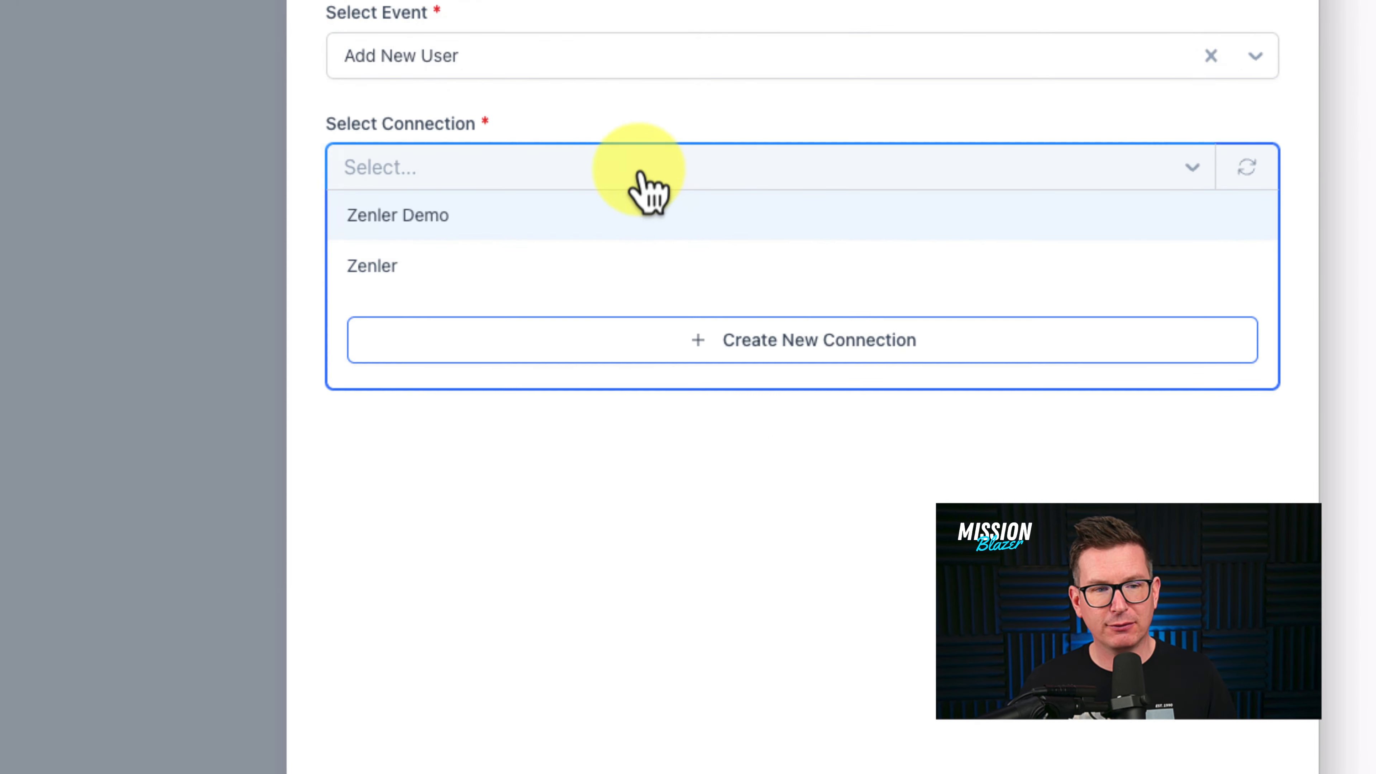
left_click(403, 157)
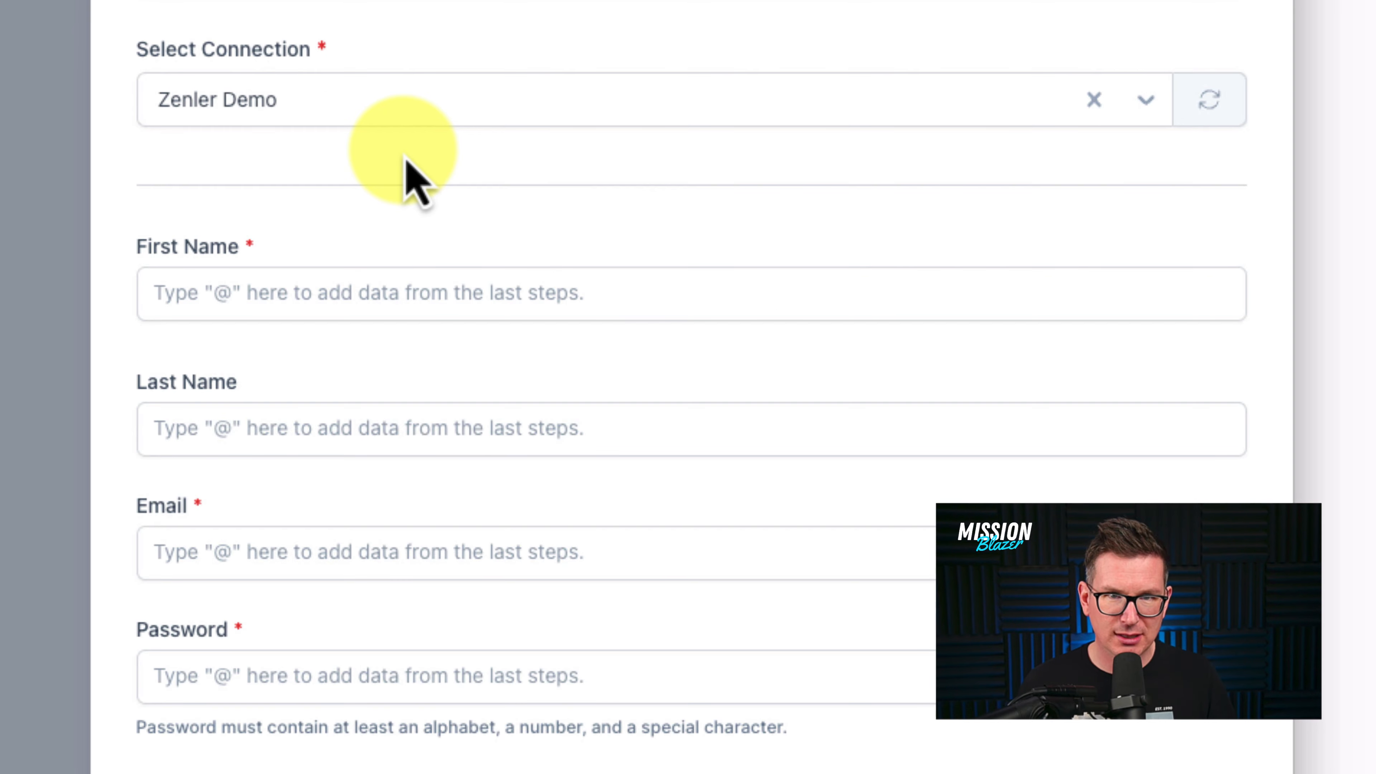
scroll(409, 203, "down", 5)
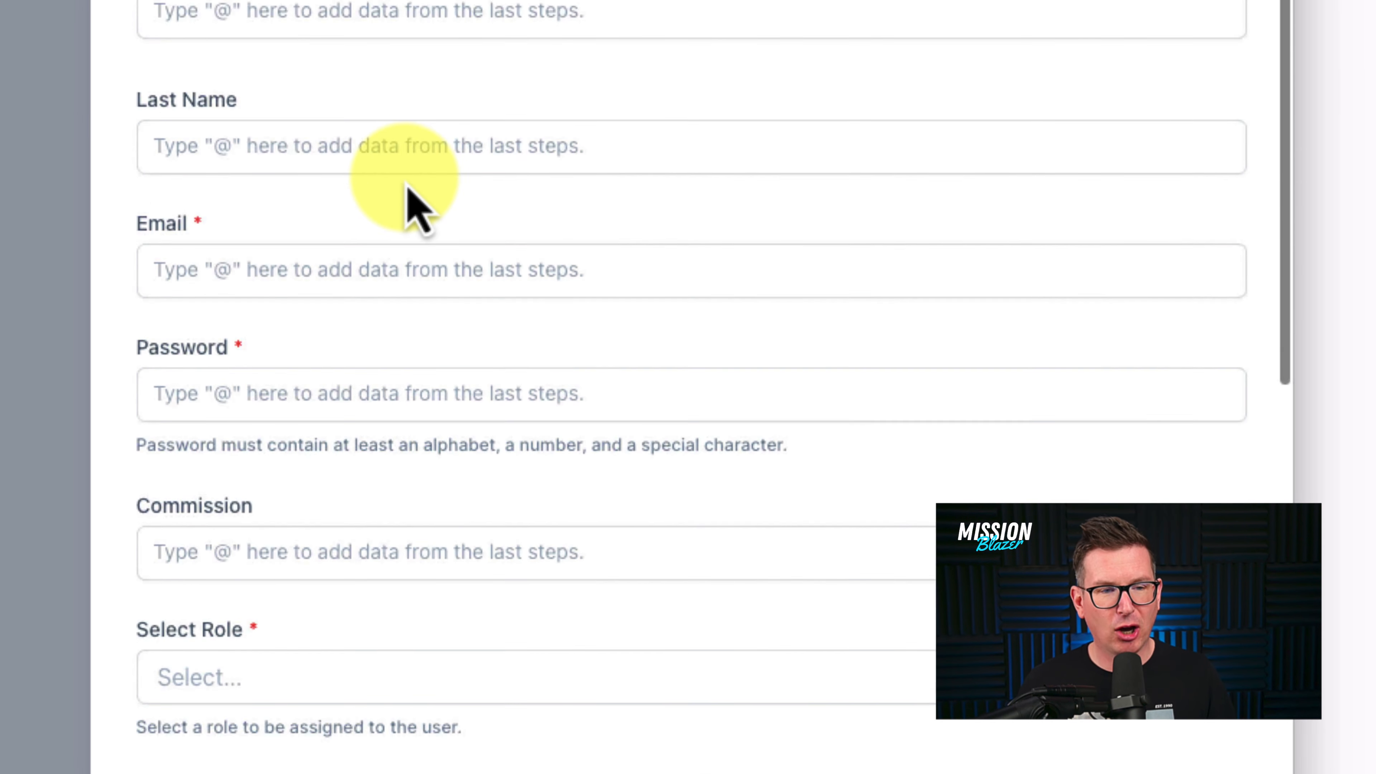
scroll(402, 178, "up", 2)
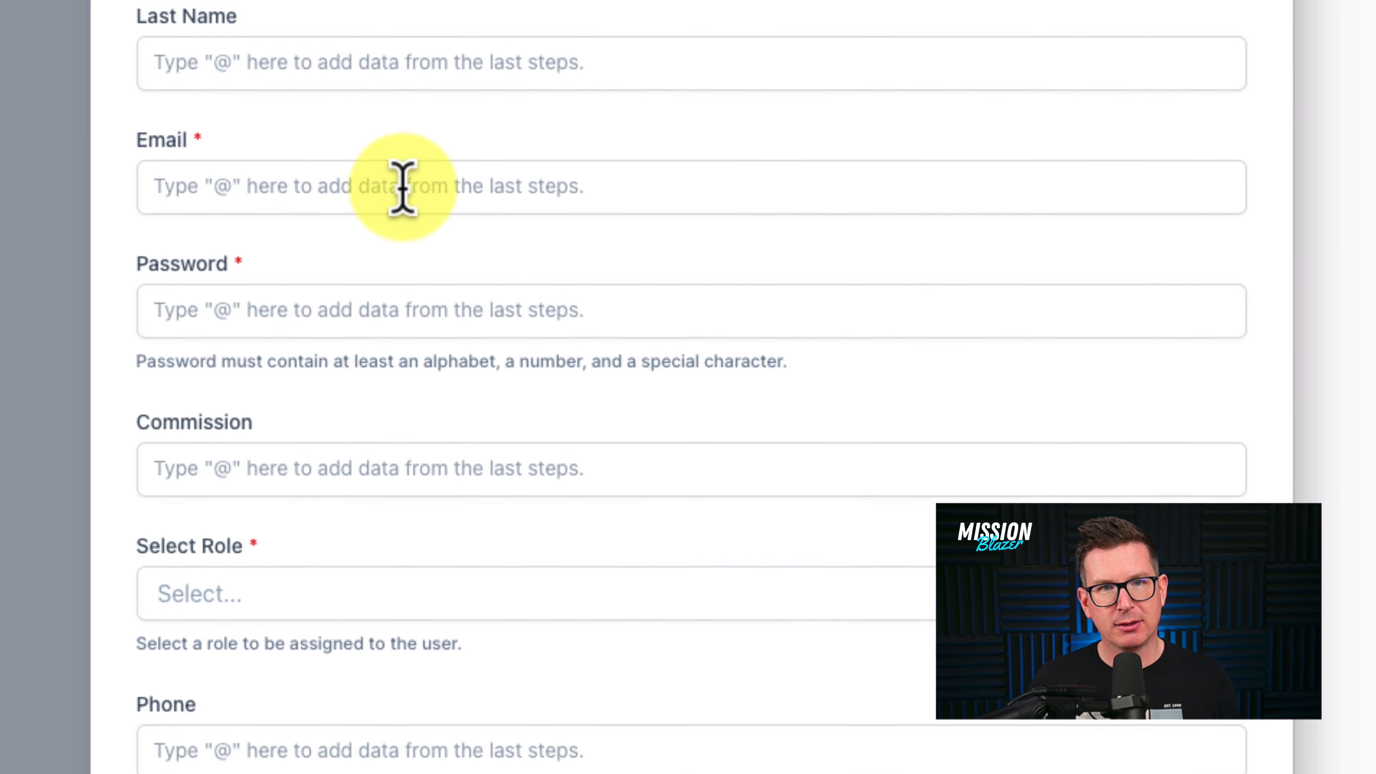
scroll(402, 264, "up", 2)
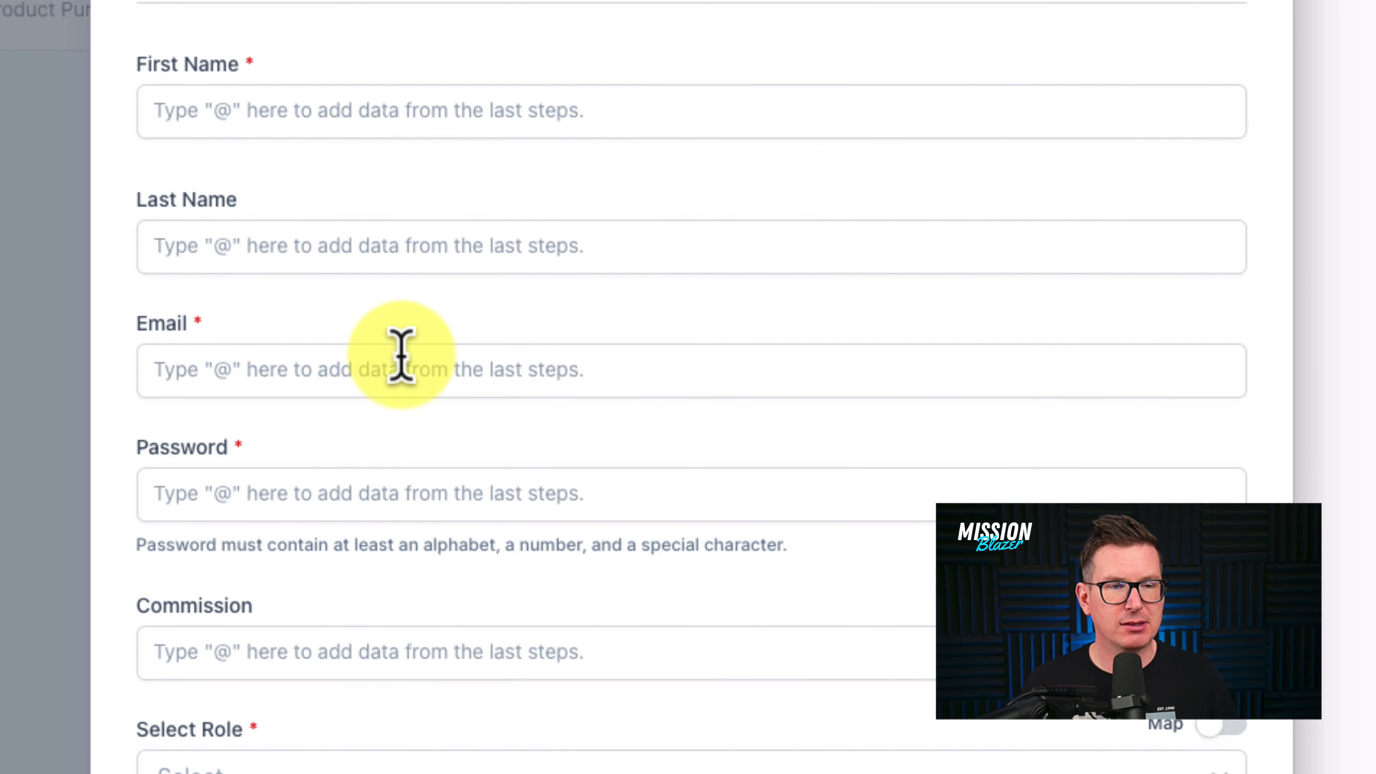
left_click(241, 108)
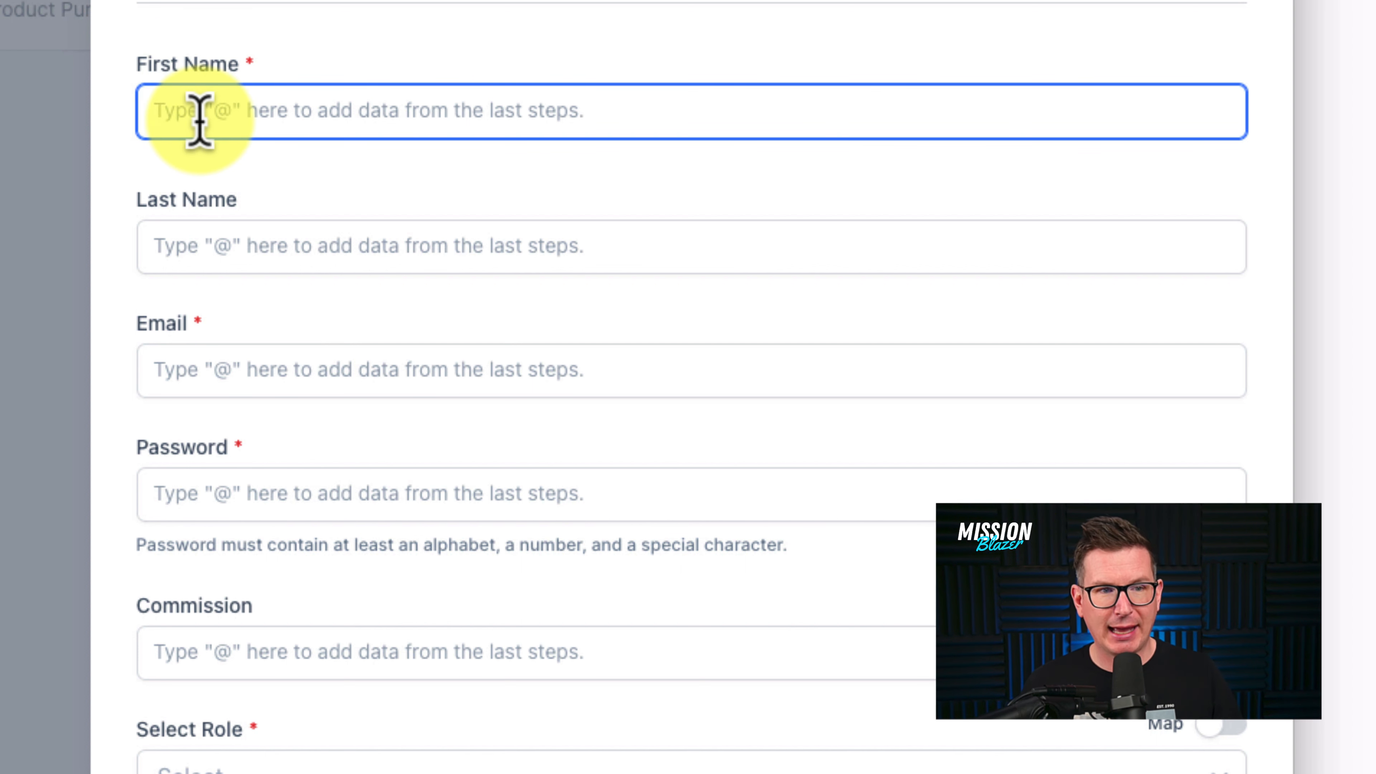
type("@")
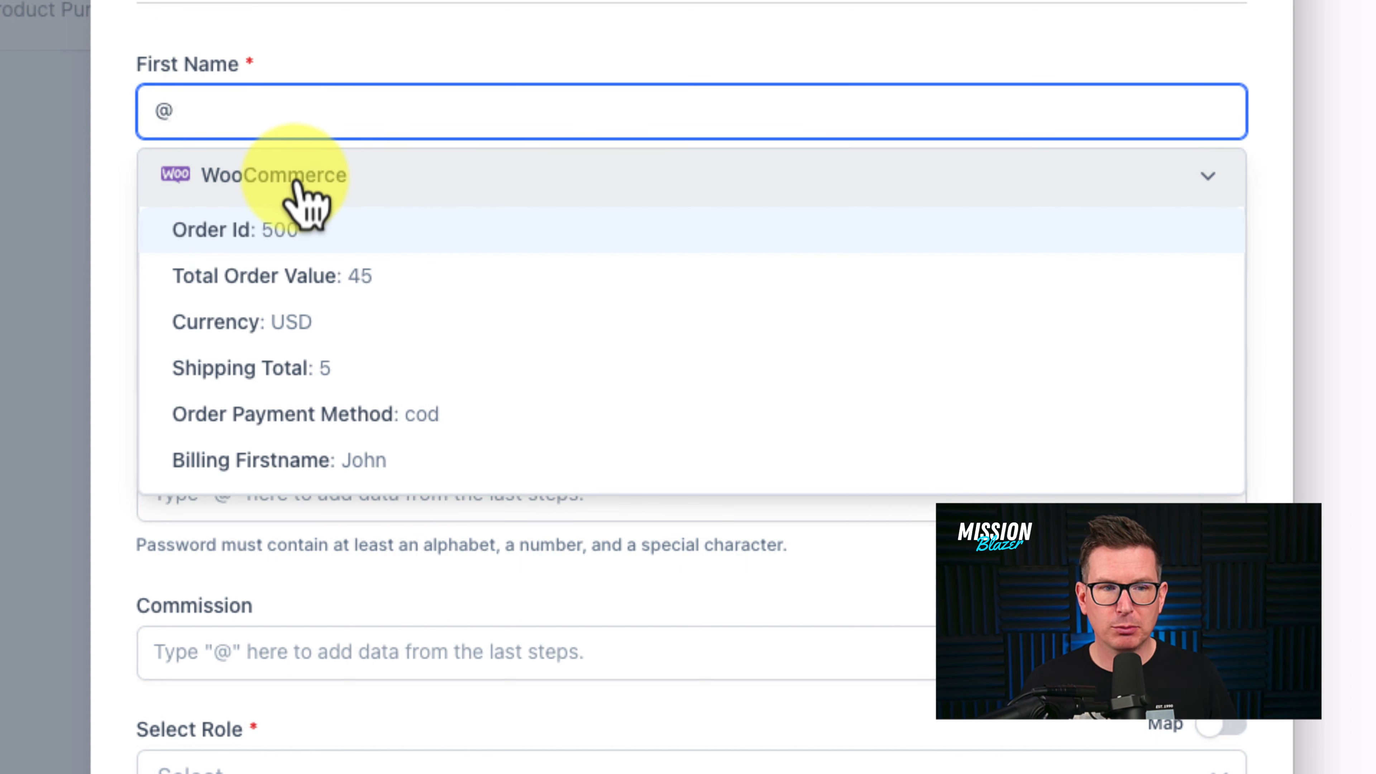
scroll(456, 290, "down", 3)
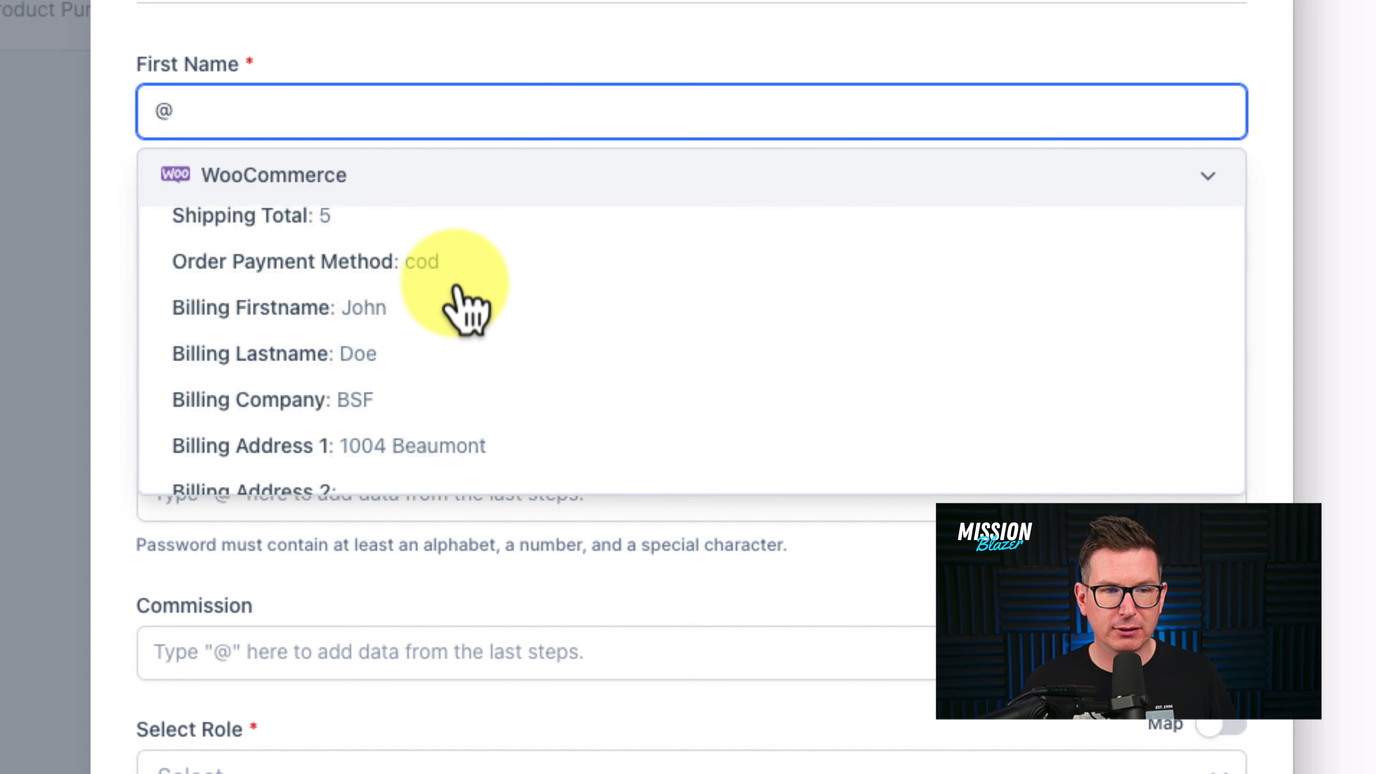
scroll(463, 309, "down", 2)
scroll(463, 309, "down", 5)
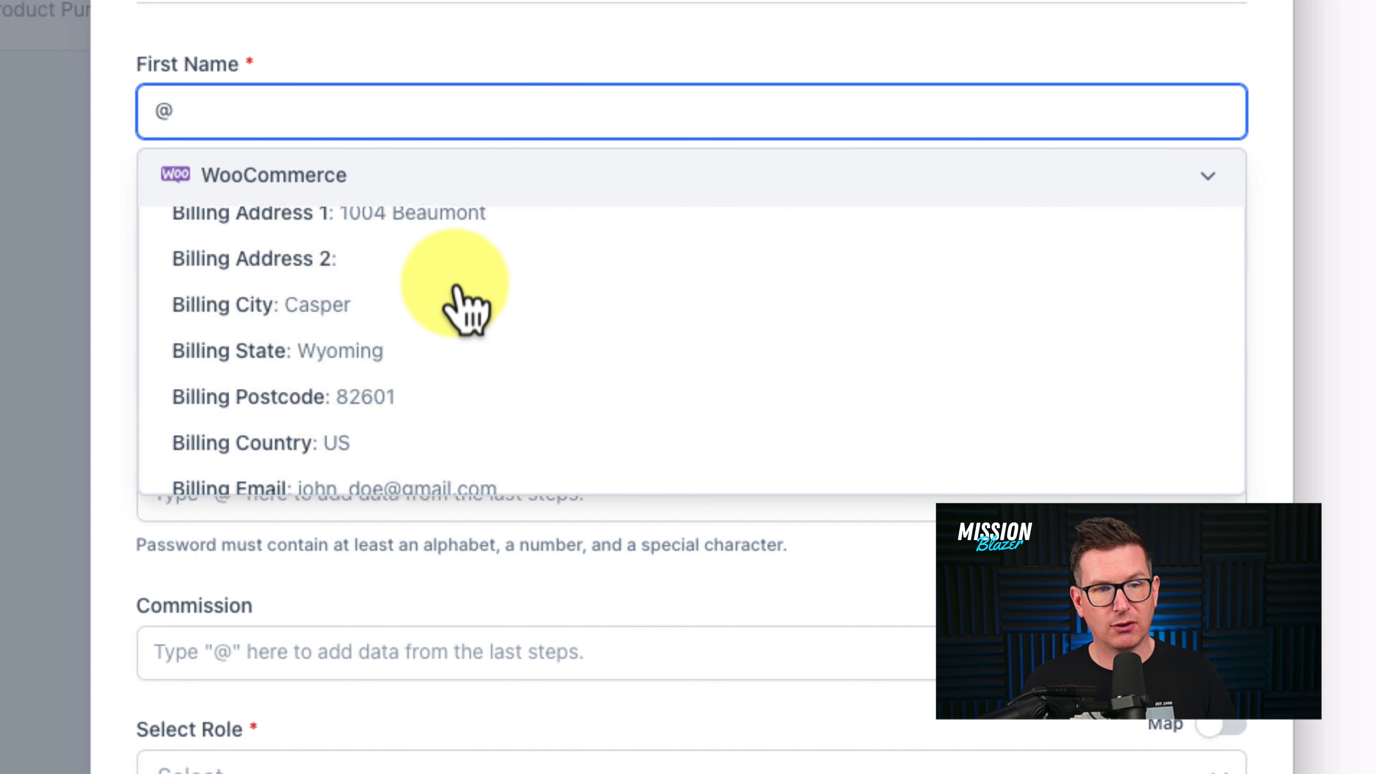
scroll(464, 309, "down", 3)
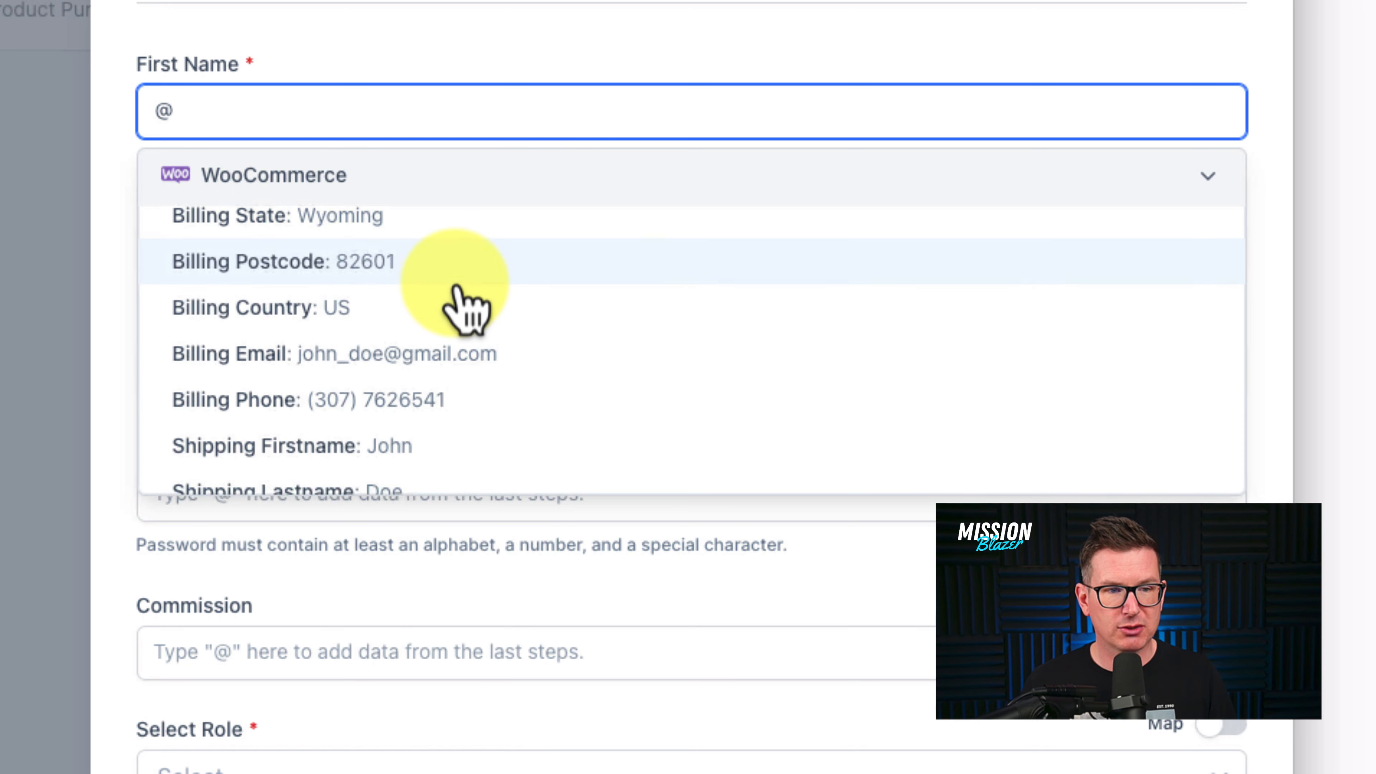
scroll(460, 304, "down", 2)
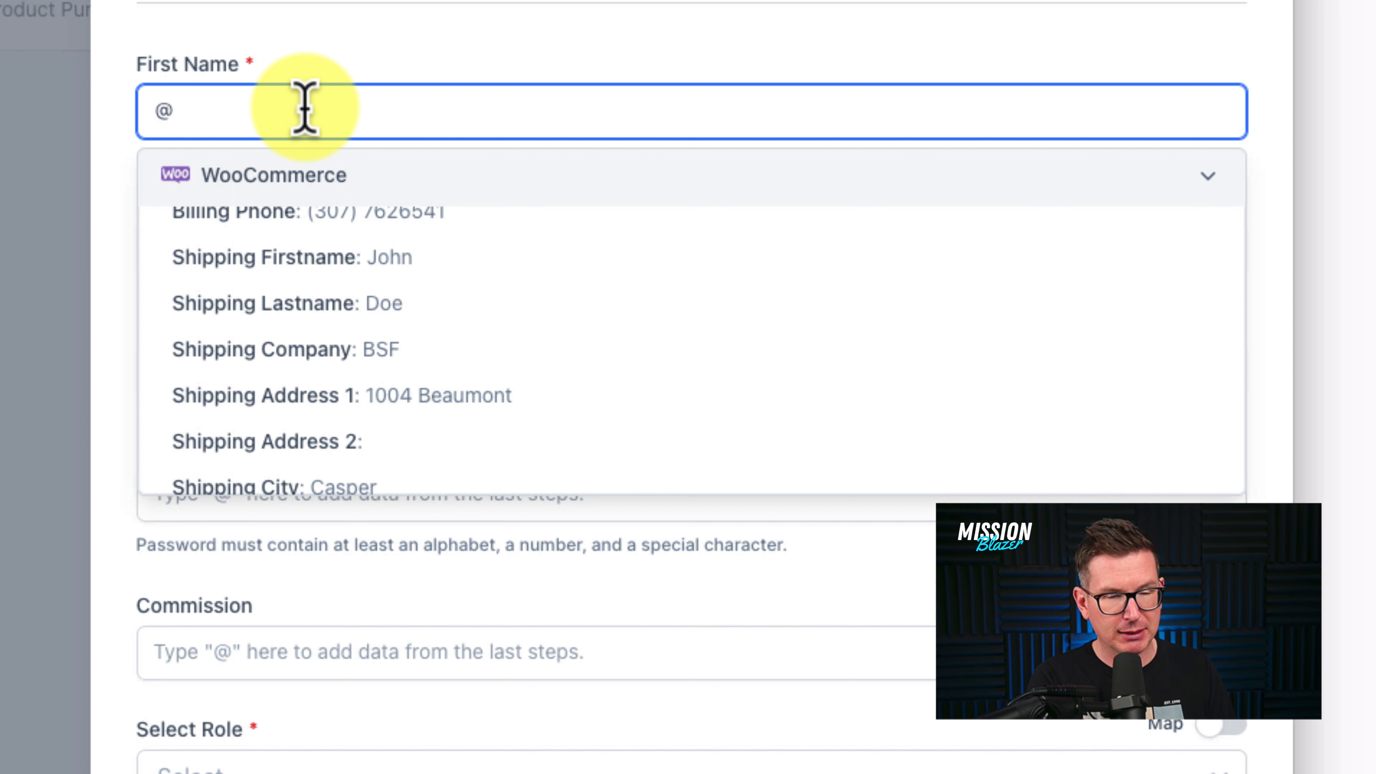
type("name")
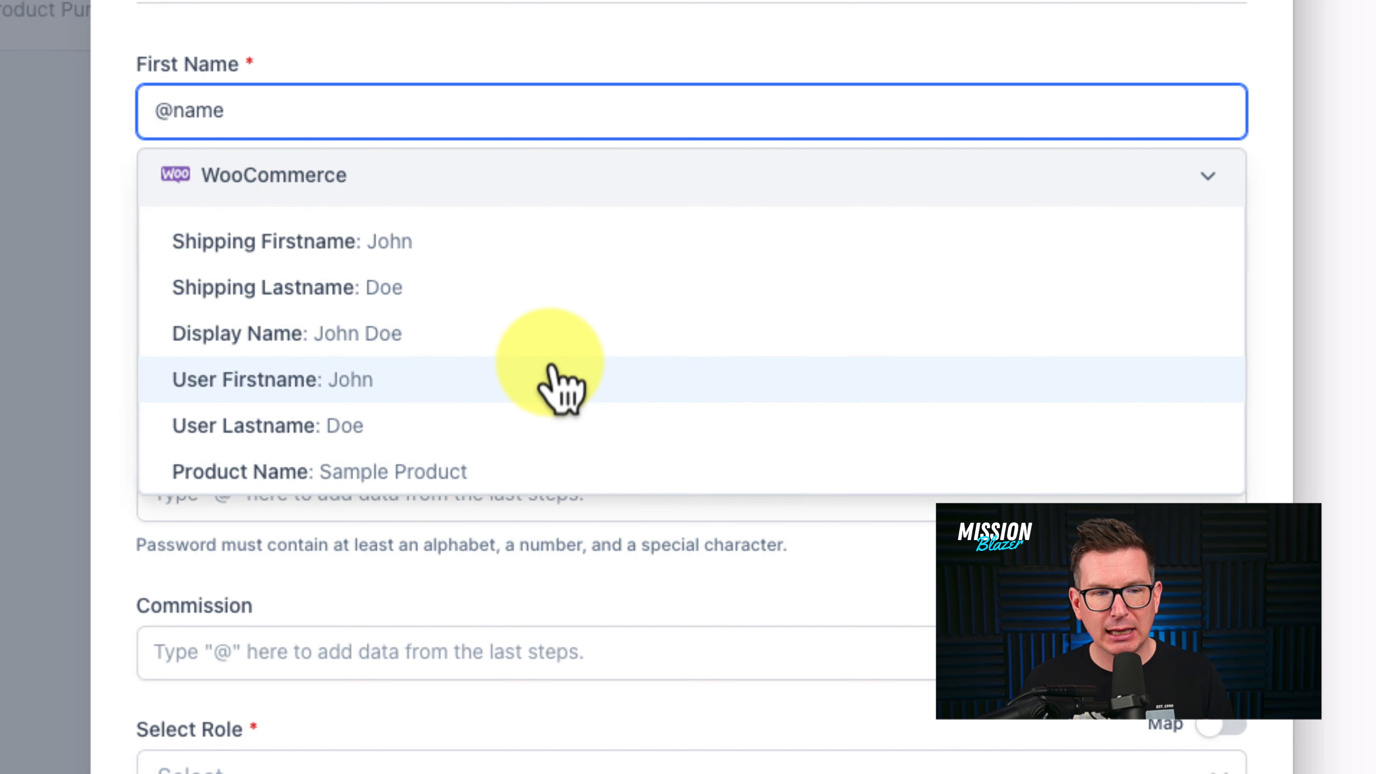
scroll(580, 374, "down", 2)
scroll(561, 374, "up", 2)
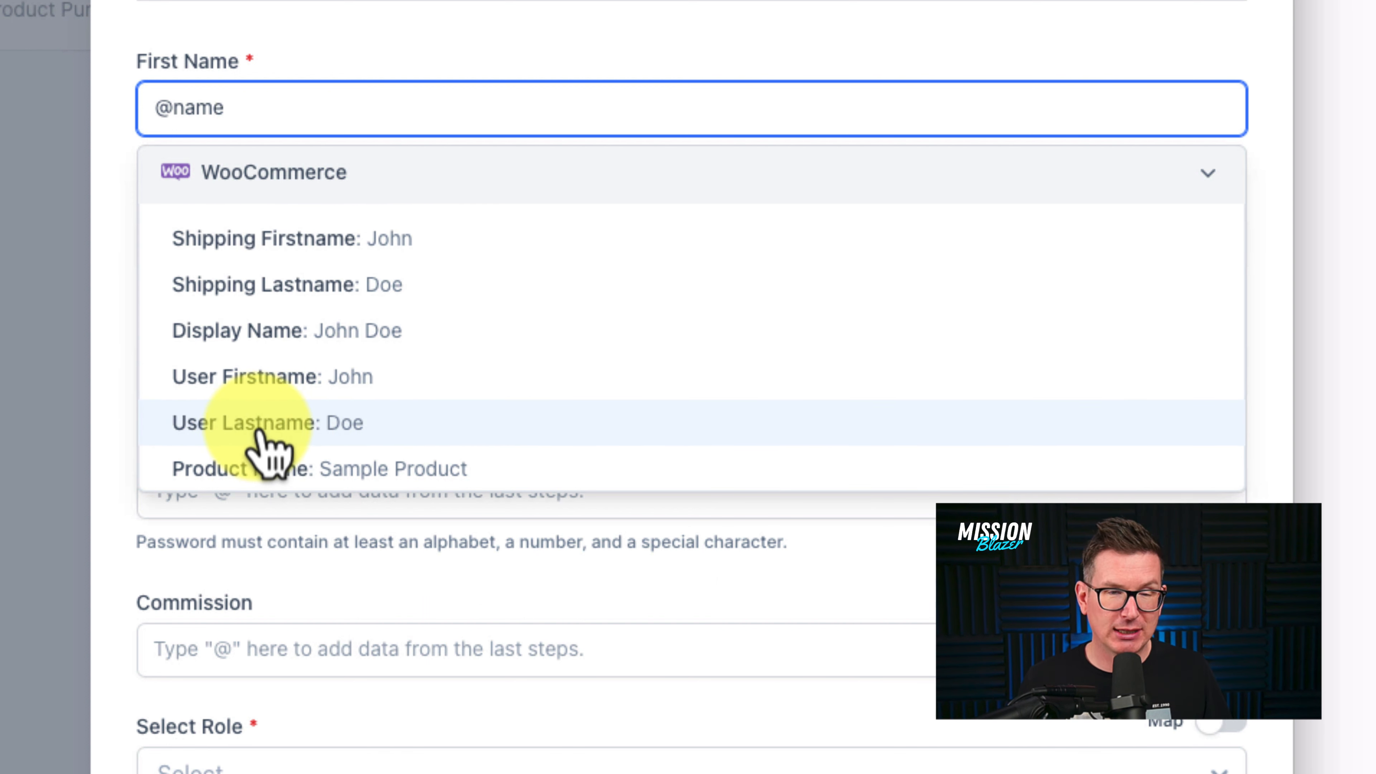
left_click(252, 380)
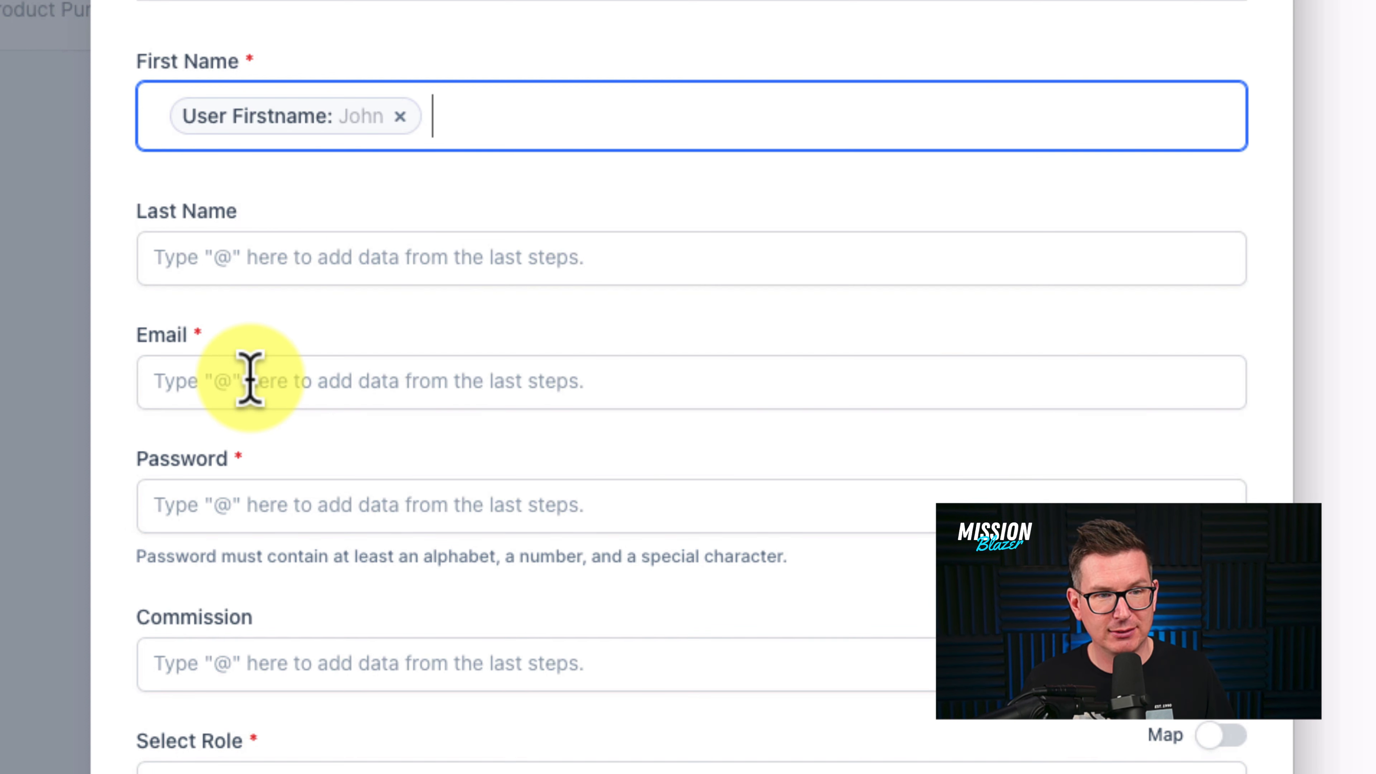
left_click(258, 266)
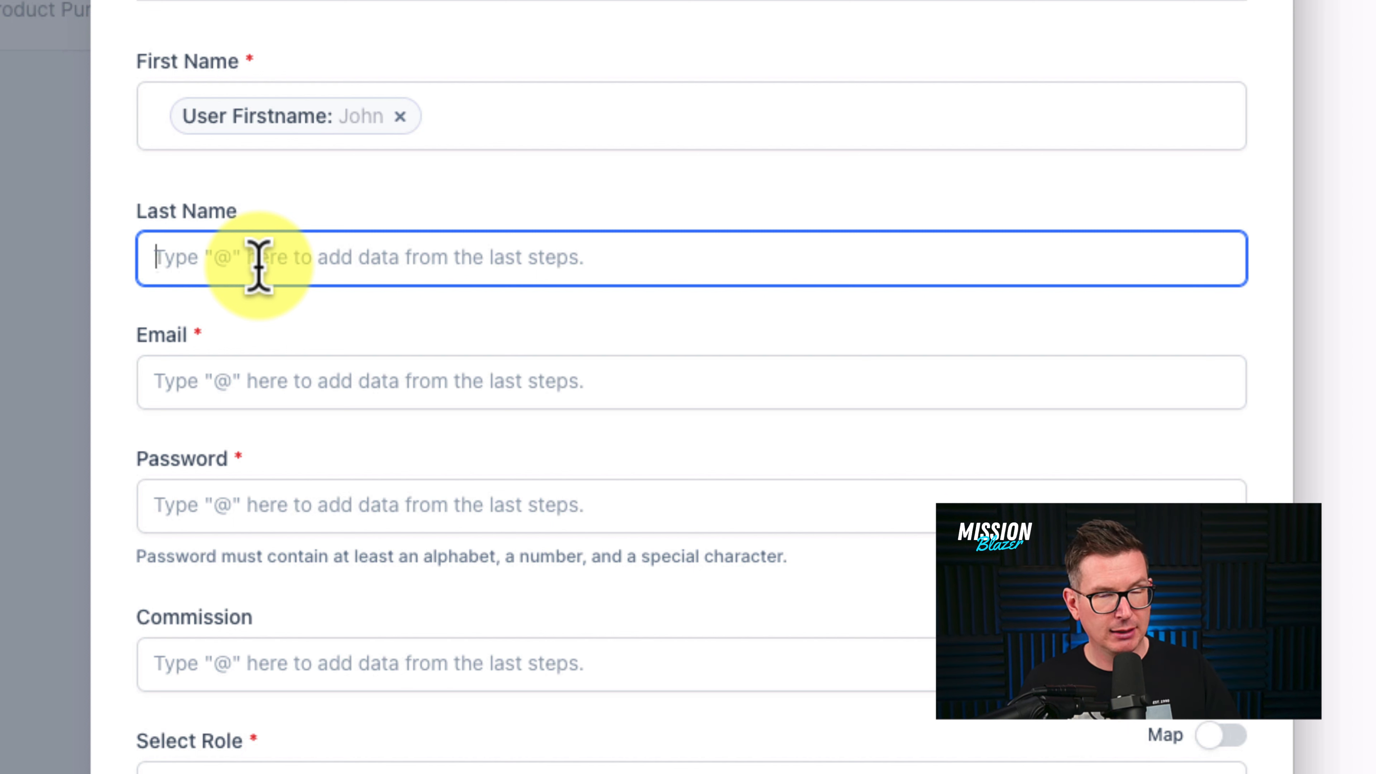
type("@")
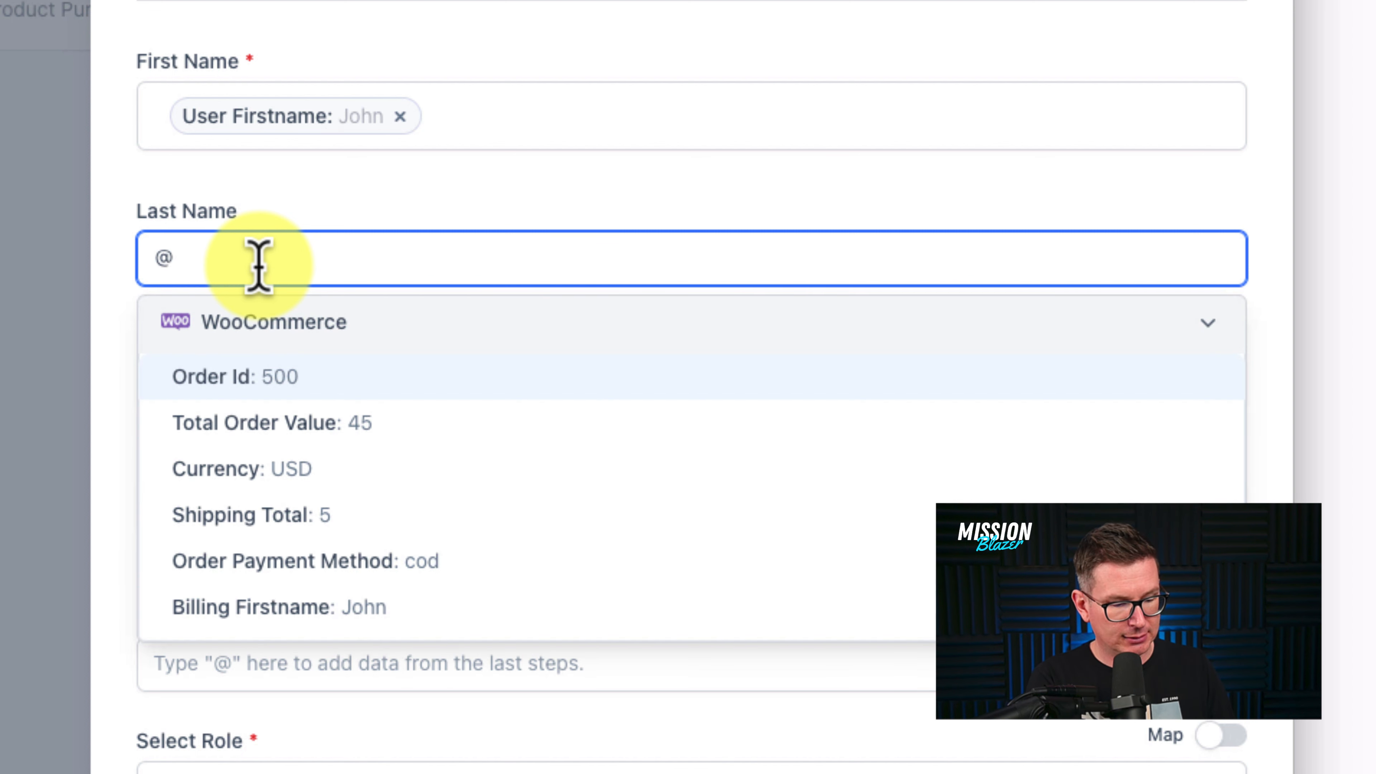
type("name")
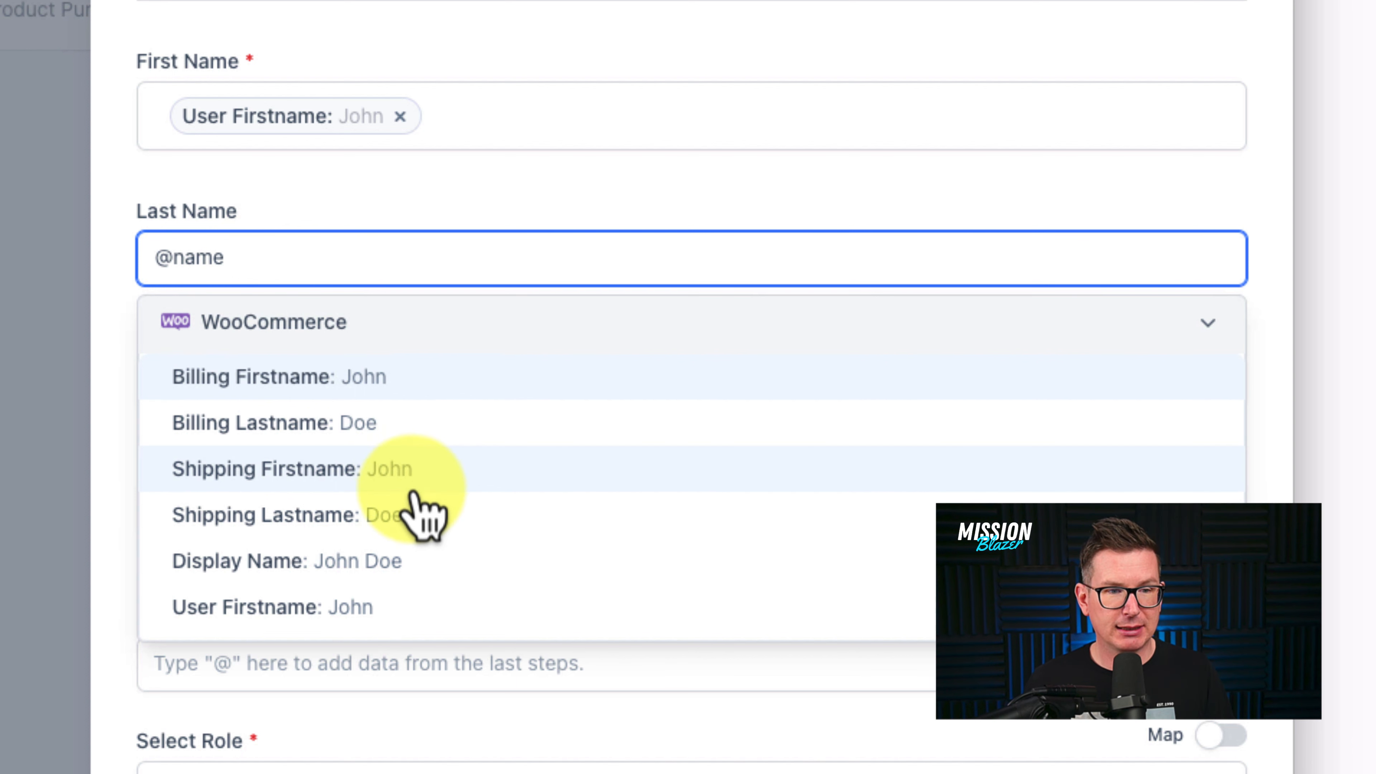
scroll(410, 506, "down", 2)
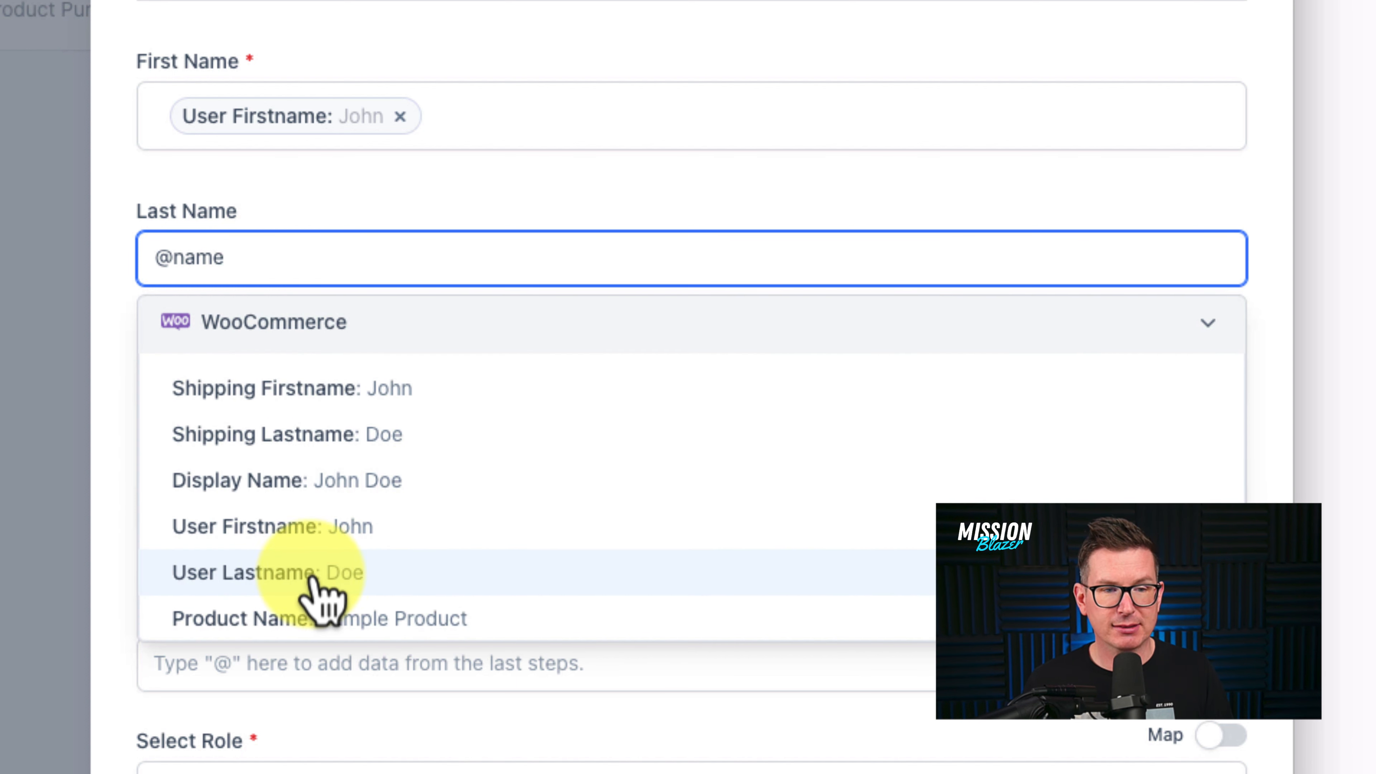
left_click(334, 588)
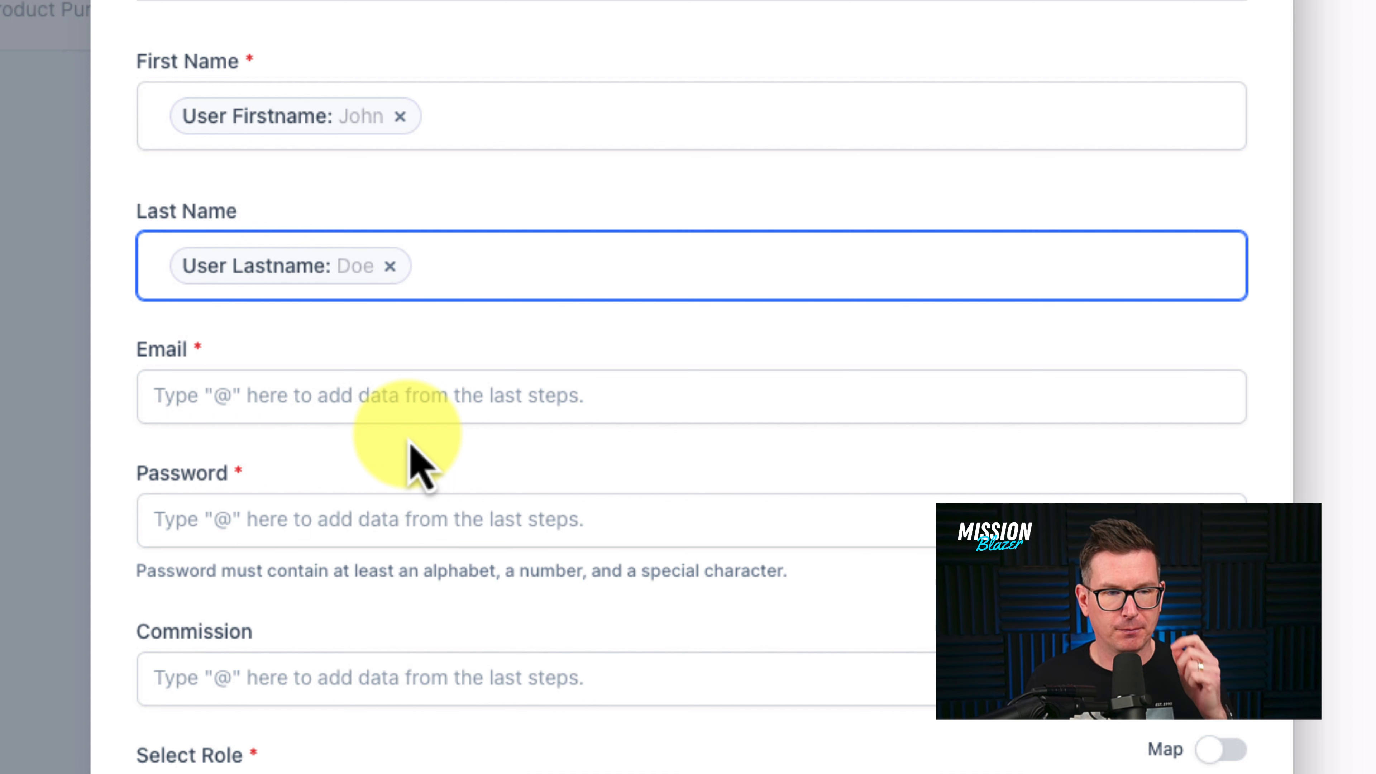
left_click(375, 401)
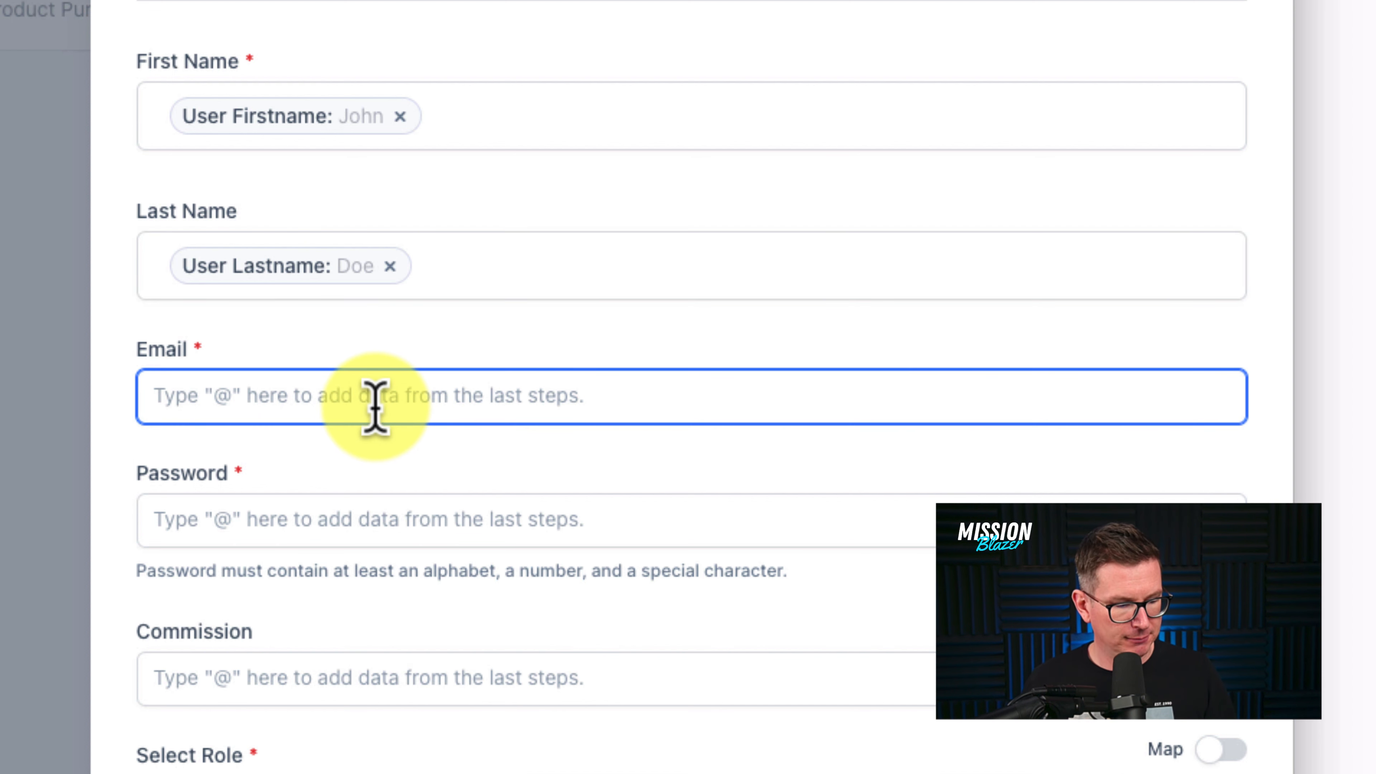
type("@")
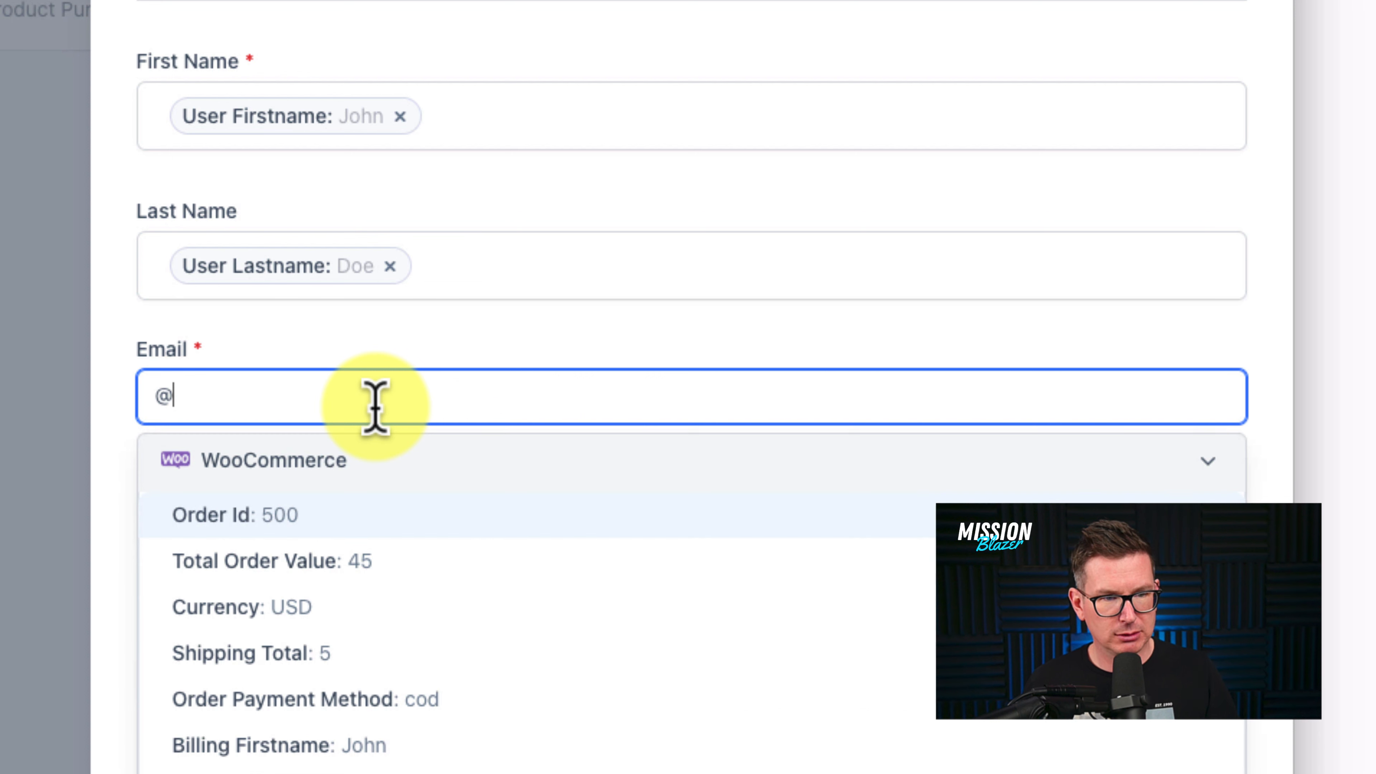
type("email")
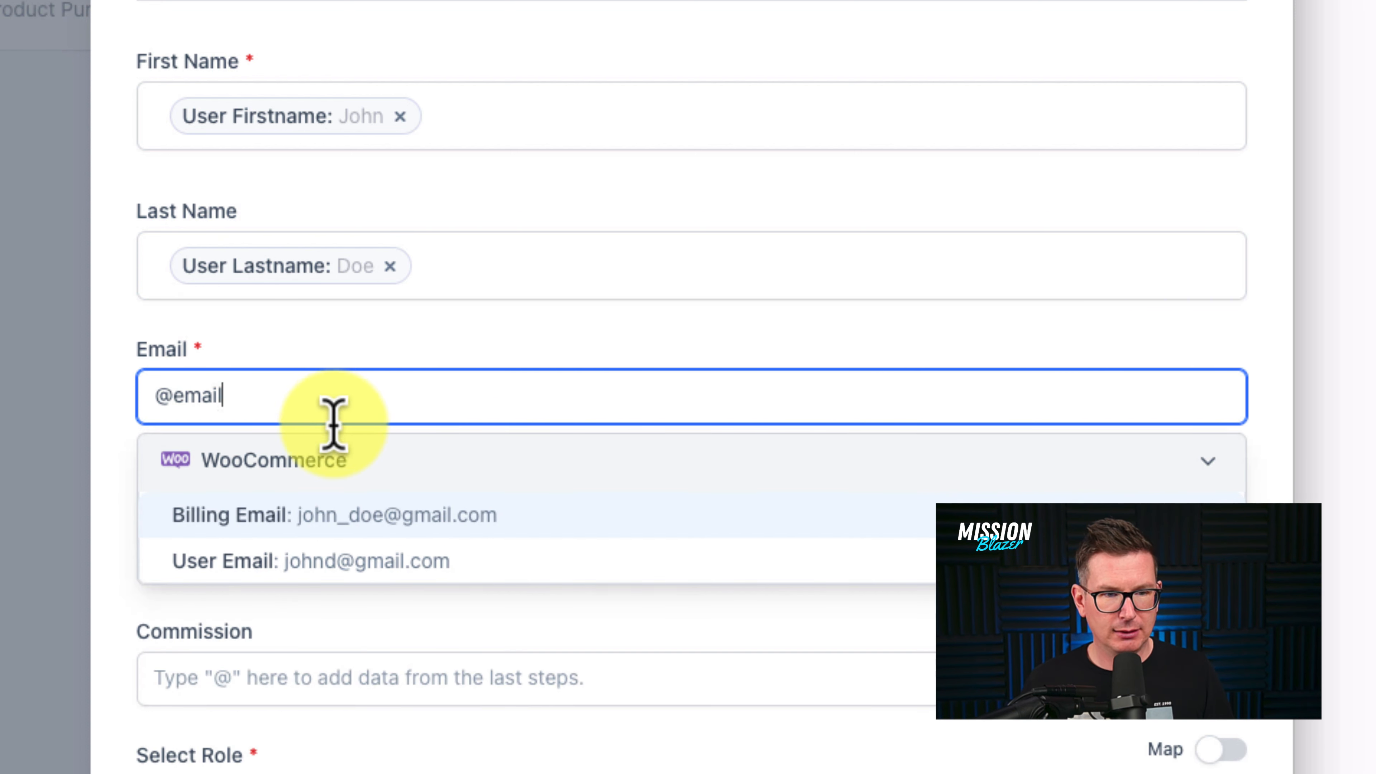
left_click(337, 576)
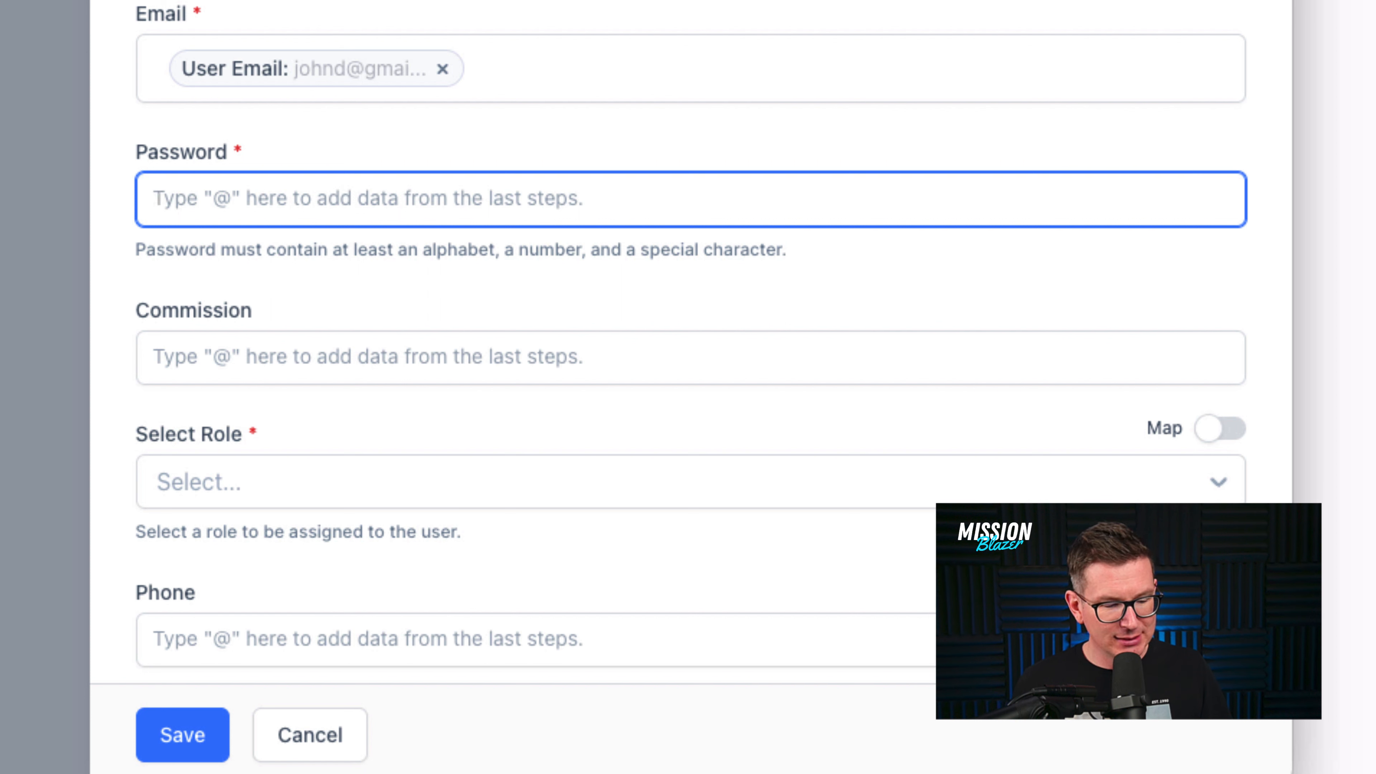
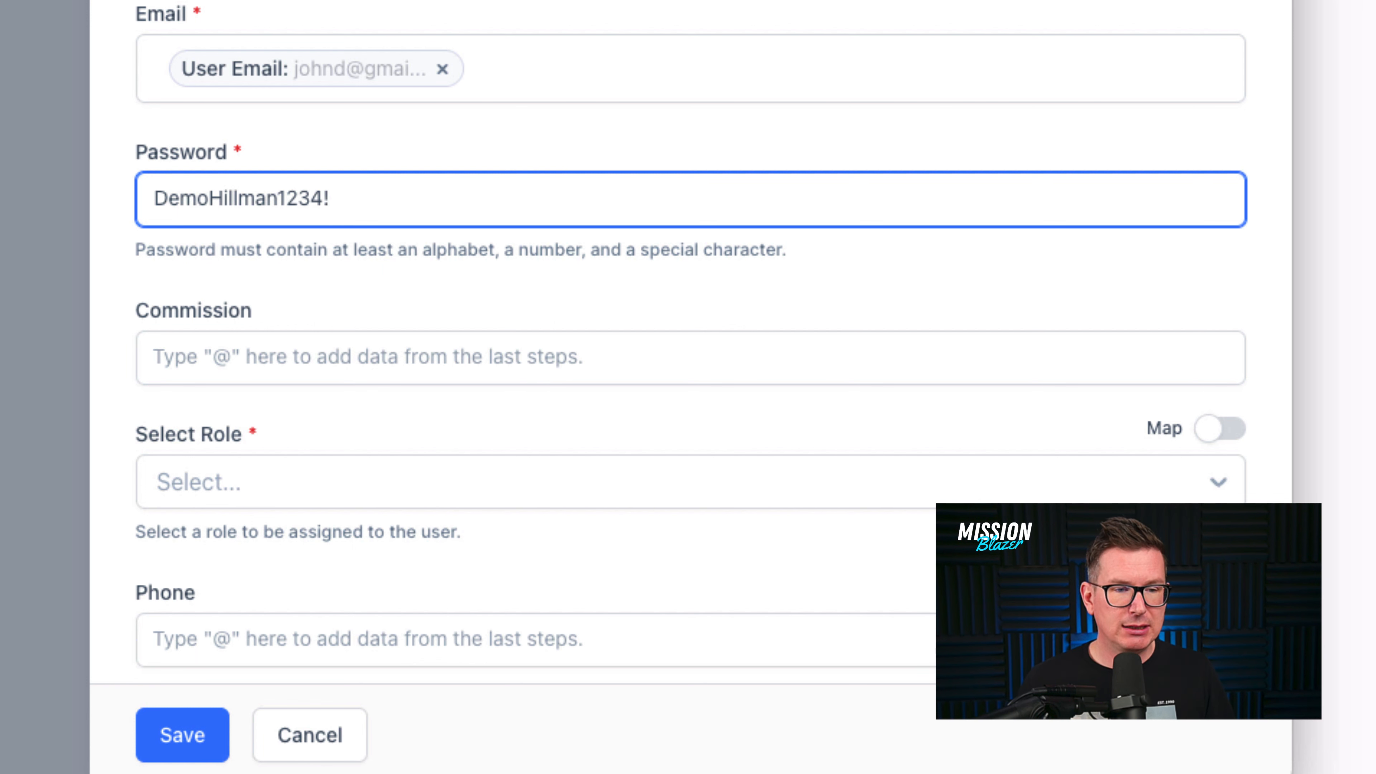
- Enter a password for the new Zenler user and assign it the Student role
left_click(440, 515)
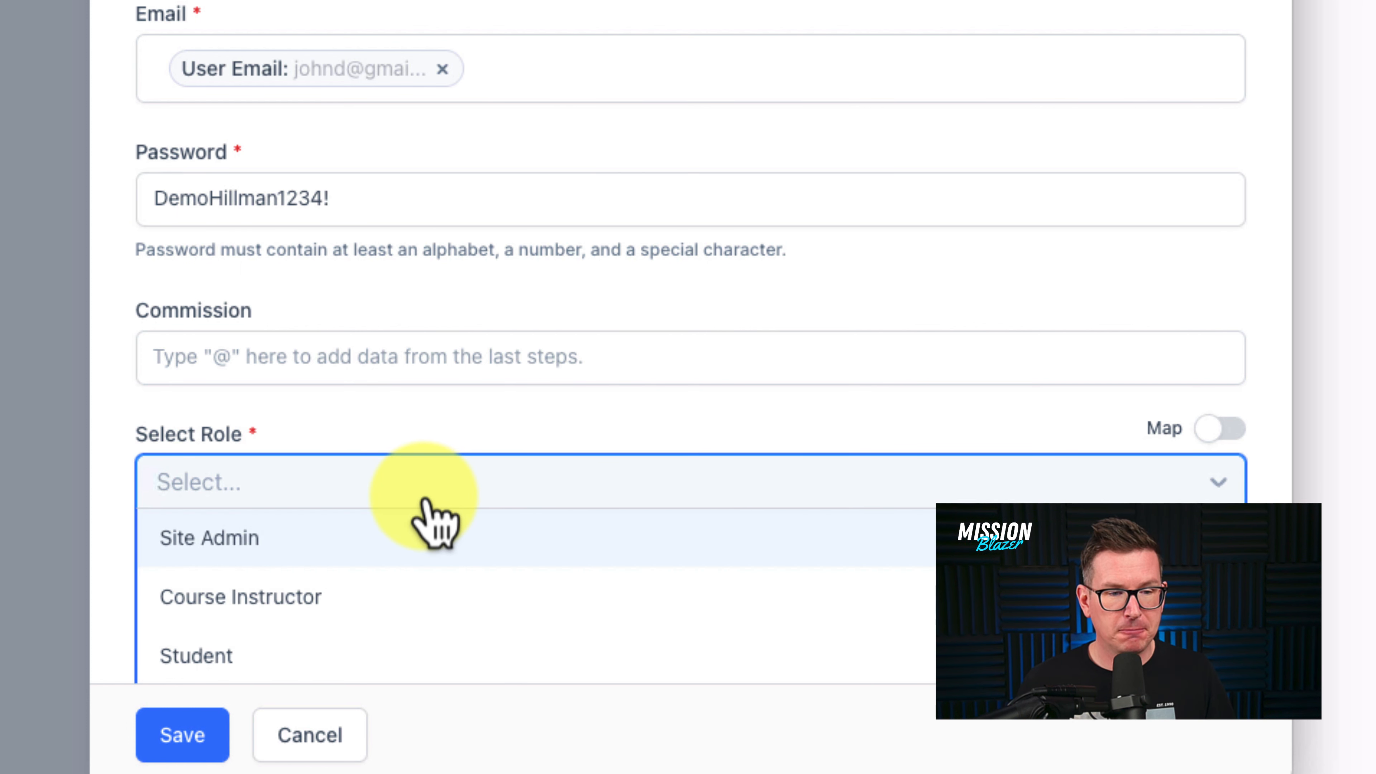
scroll(426, 500, "down", 3)
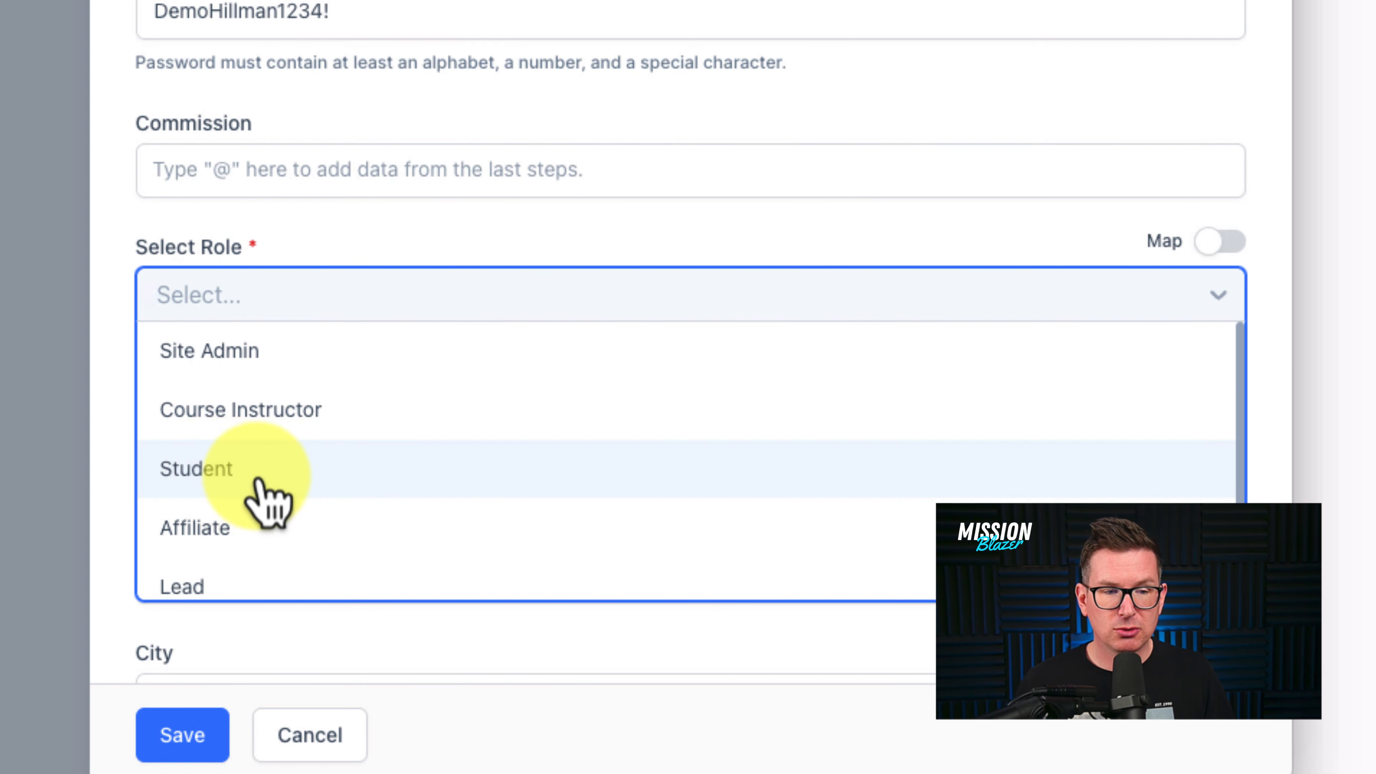
left_click(252, 488)
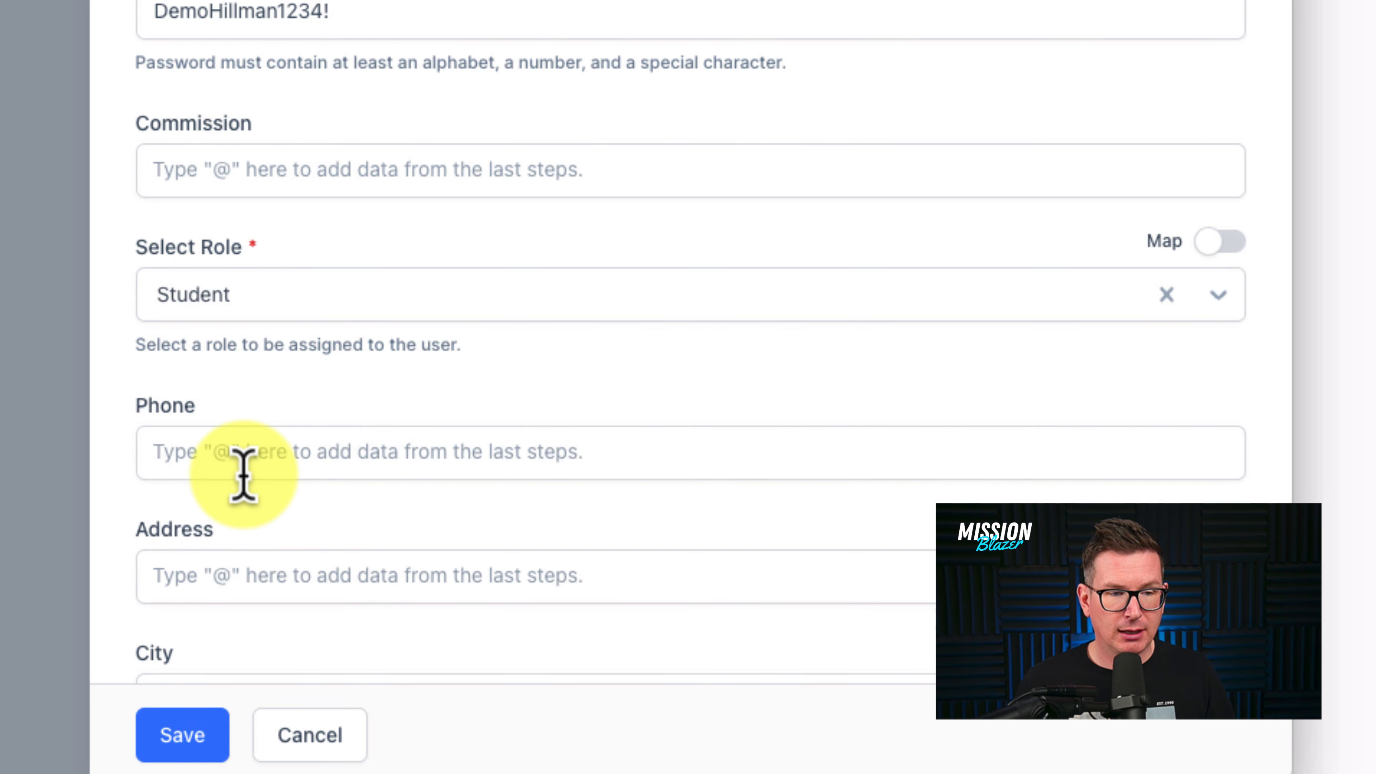
scroll(244, 475, "down", 10)
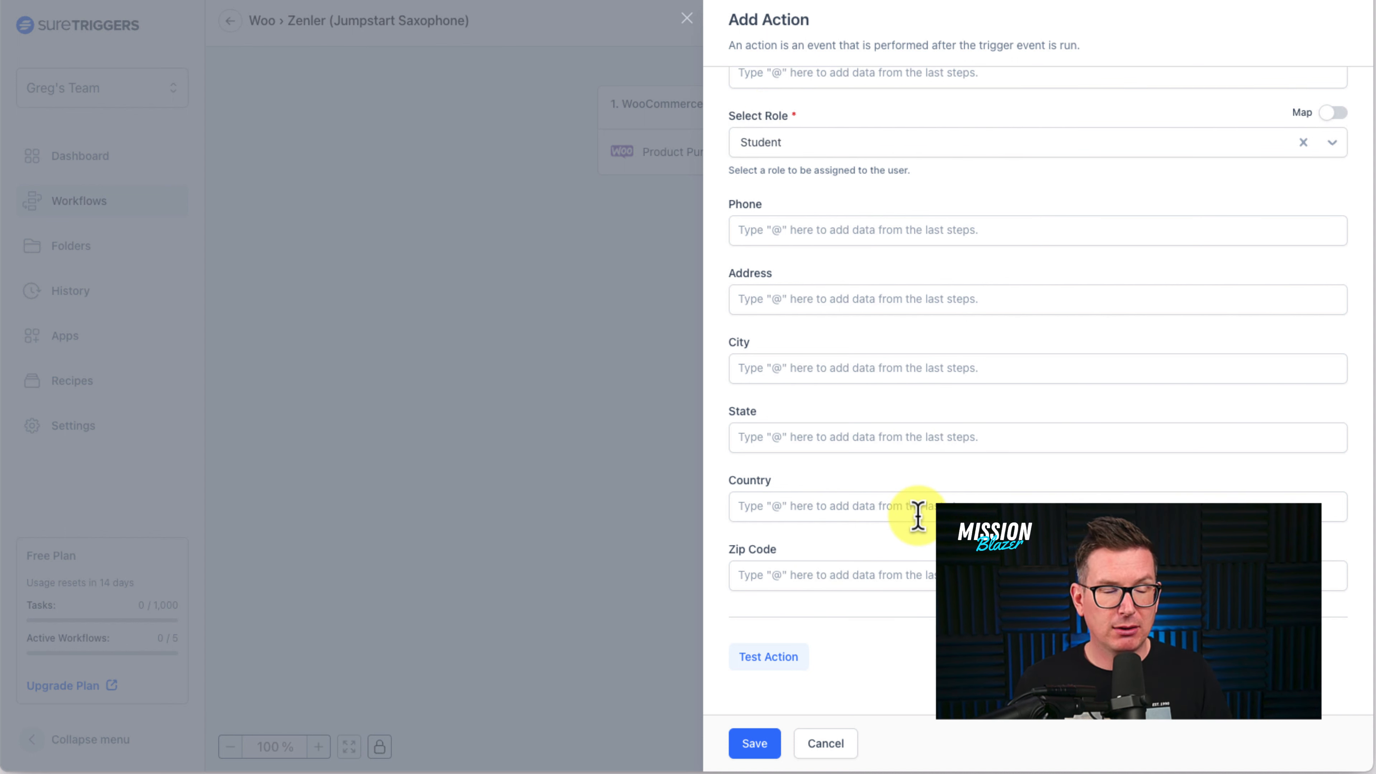
- Test the Zenler Add New User action, then save the step
left_click(774, 670)
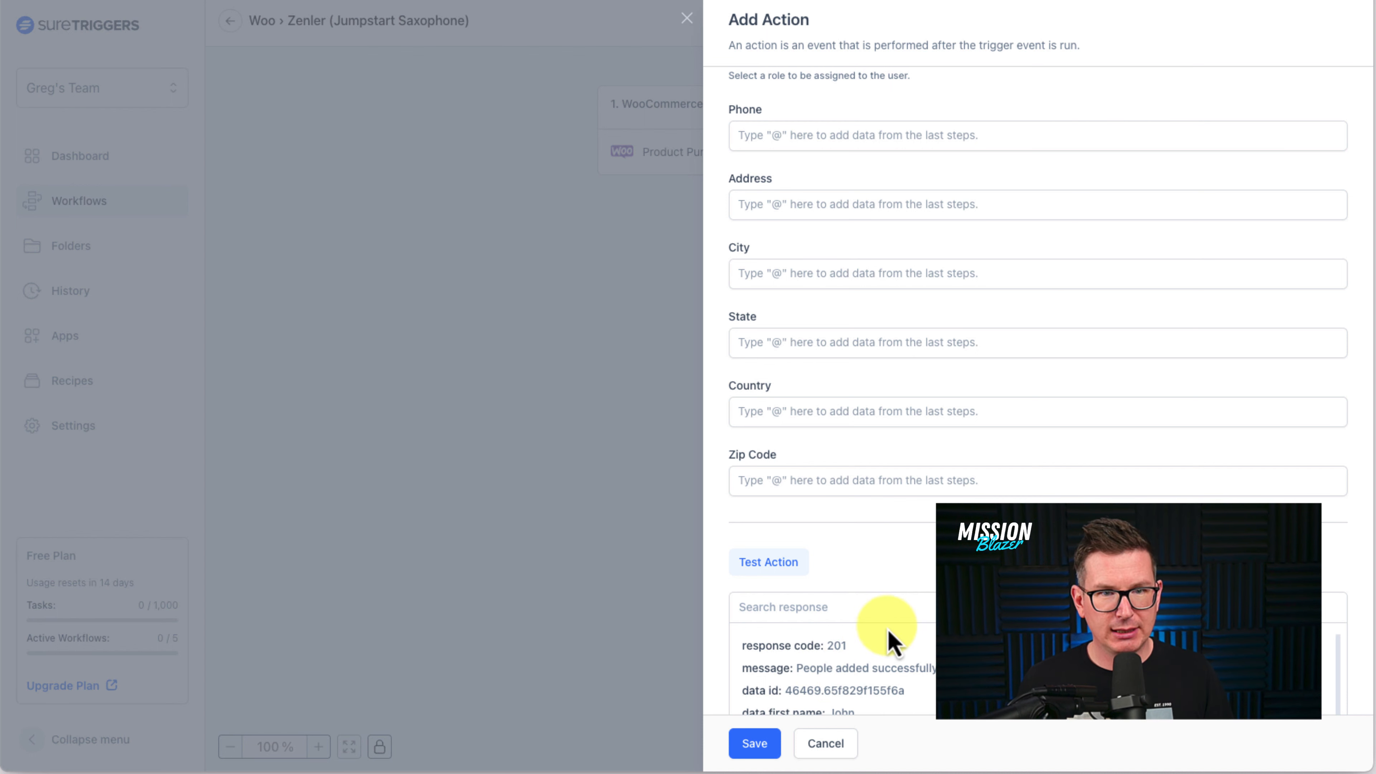
scroll(1138, 452, "down", 2)
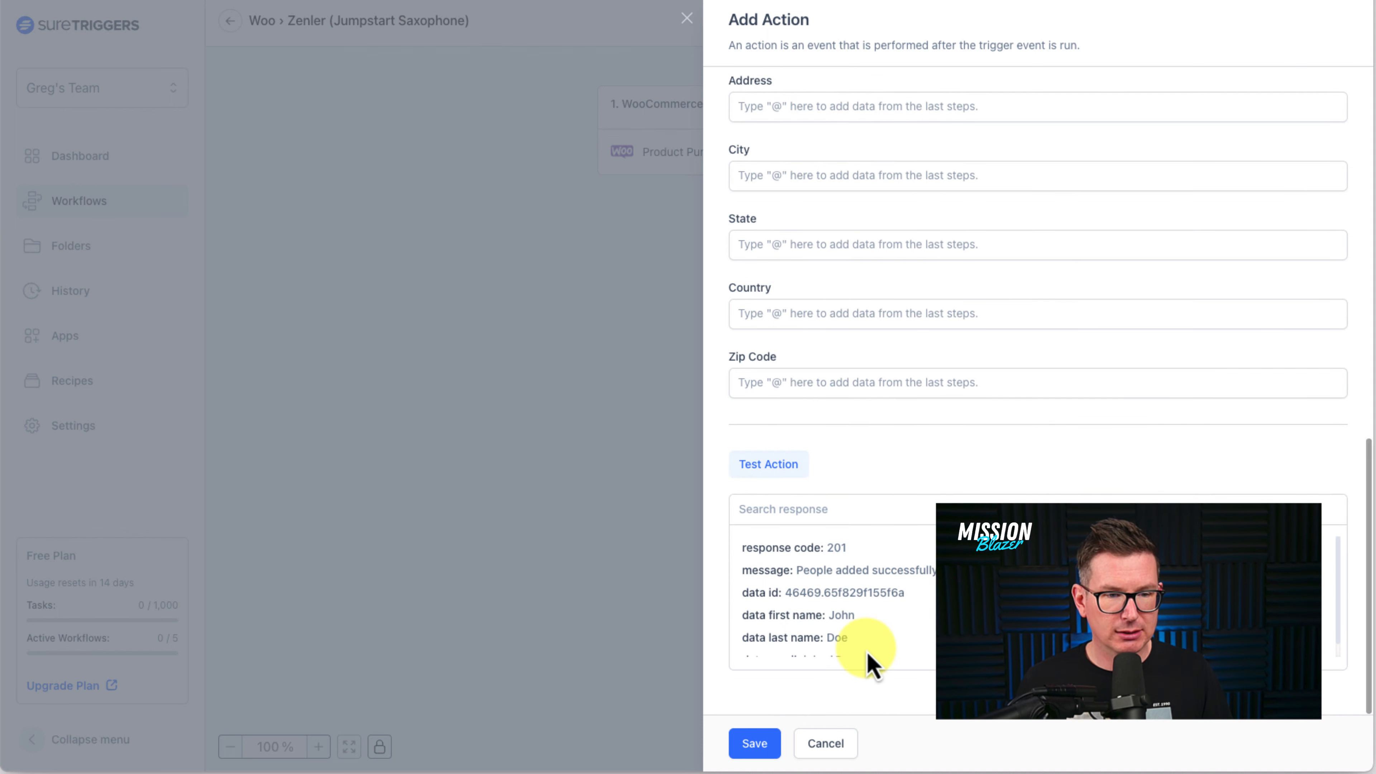
left_click(755, 744)
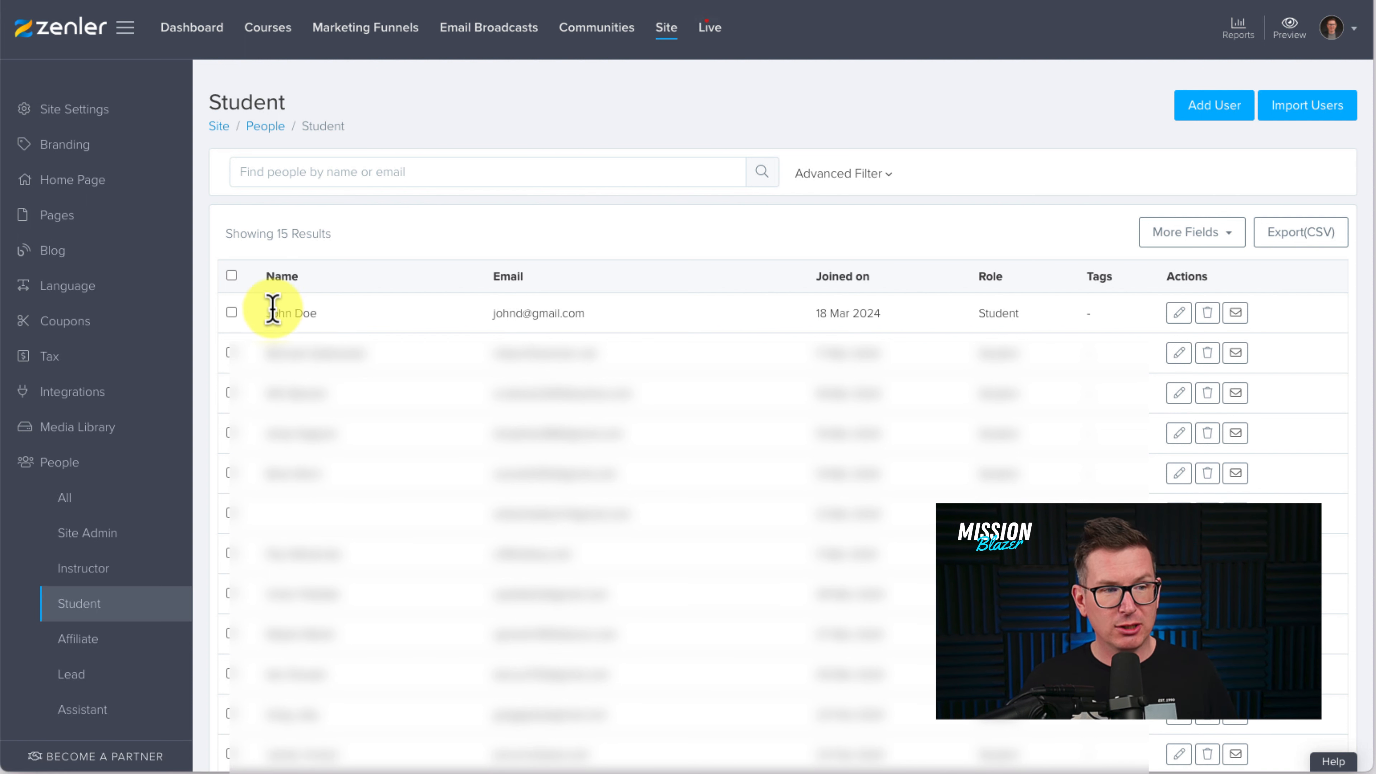
- Open the new test student's profile in Zenler to confirm no enrolled courses, then go back to SureTriggers
left_click_drag(267, 311, 399, 323)
left_click_drag(488, 315, 679, 329)
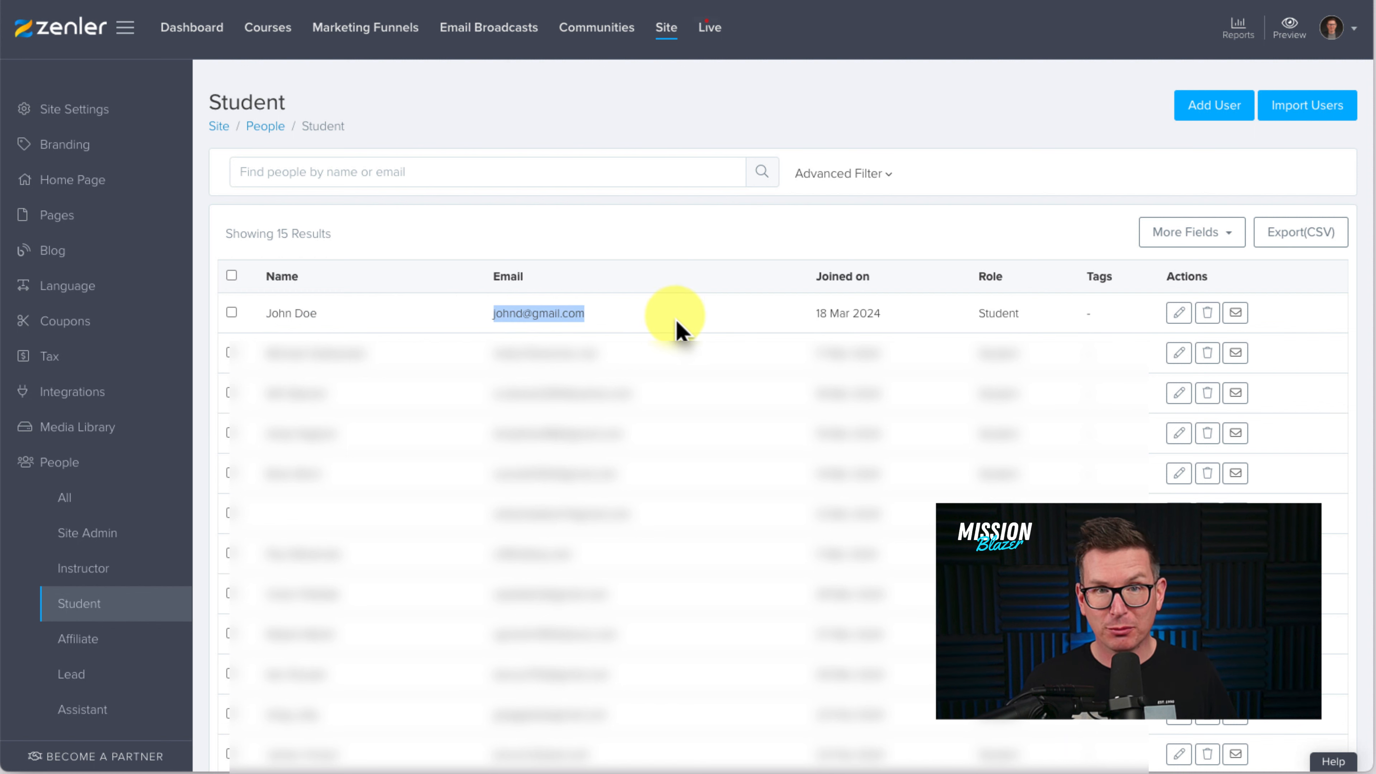
left_click(1179, 313)
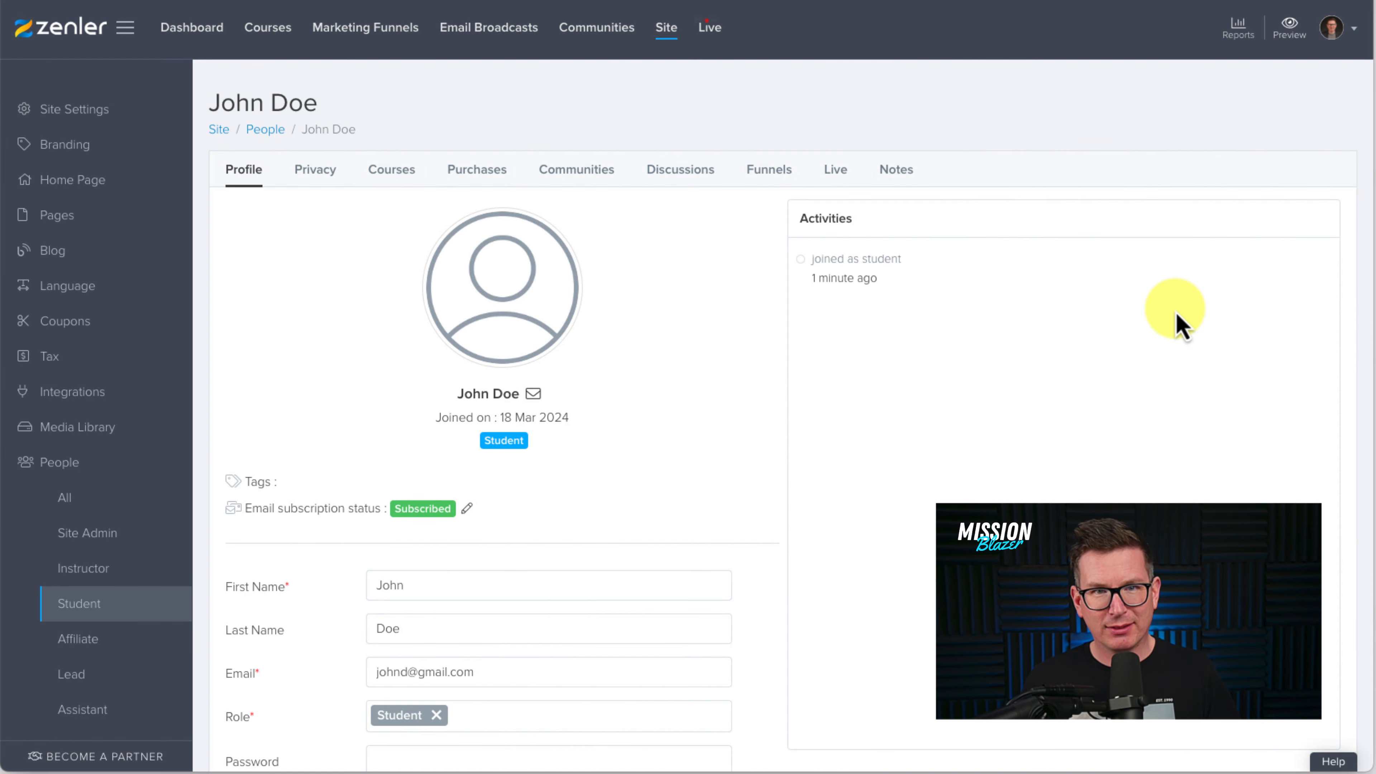
left_click(392, 175)
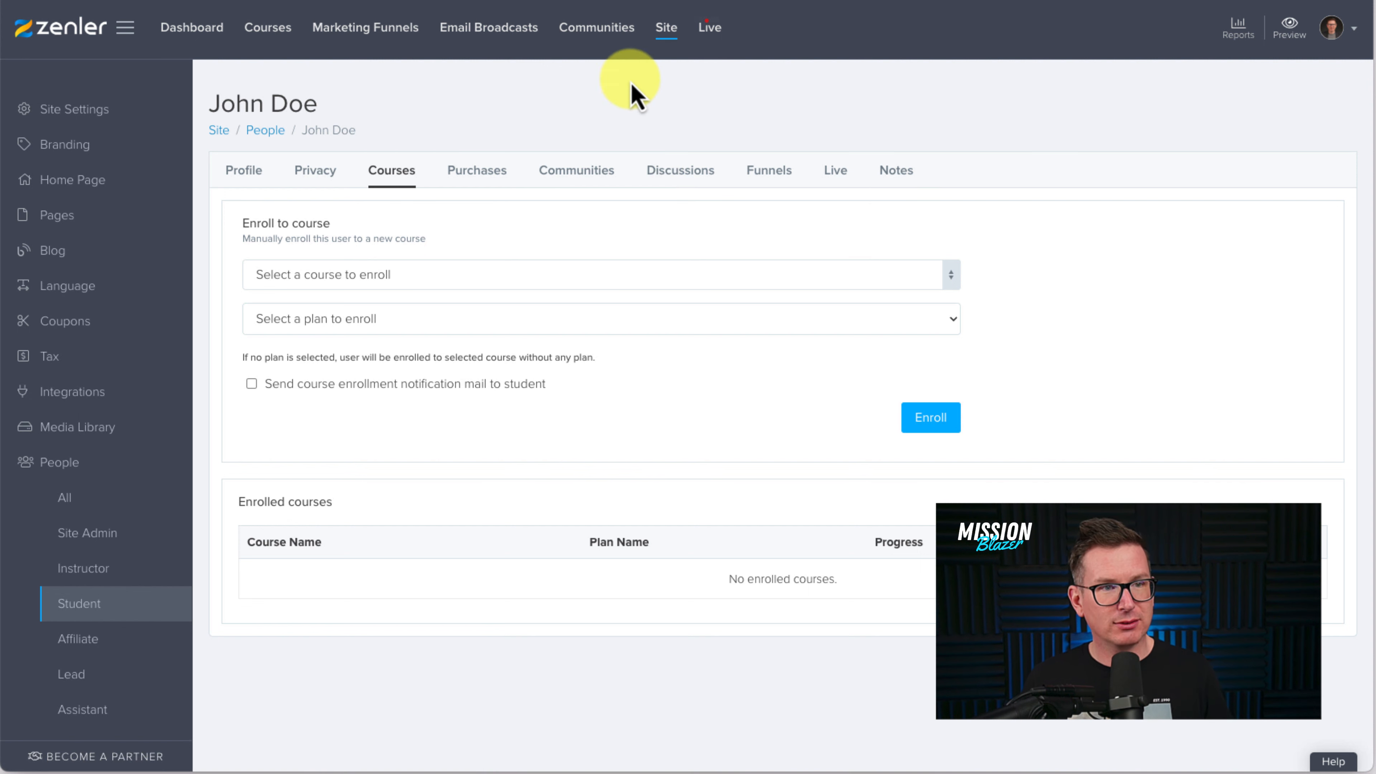
left_click(574, 0)
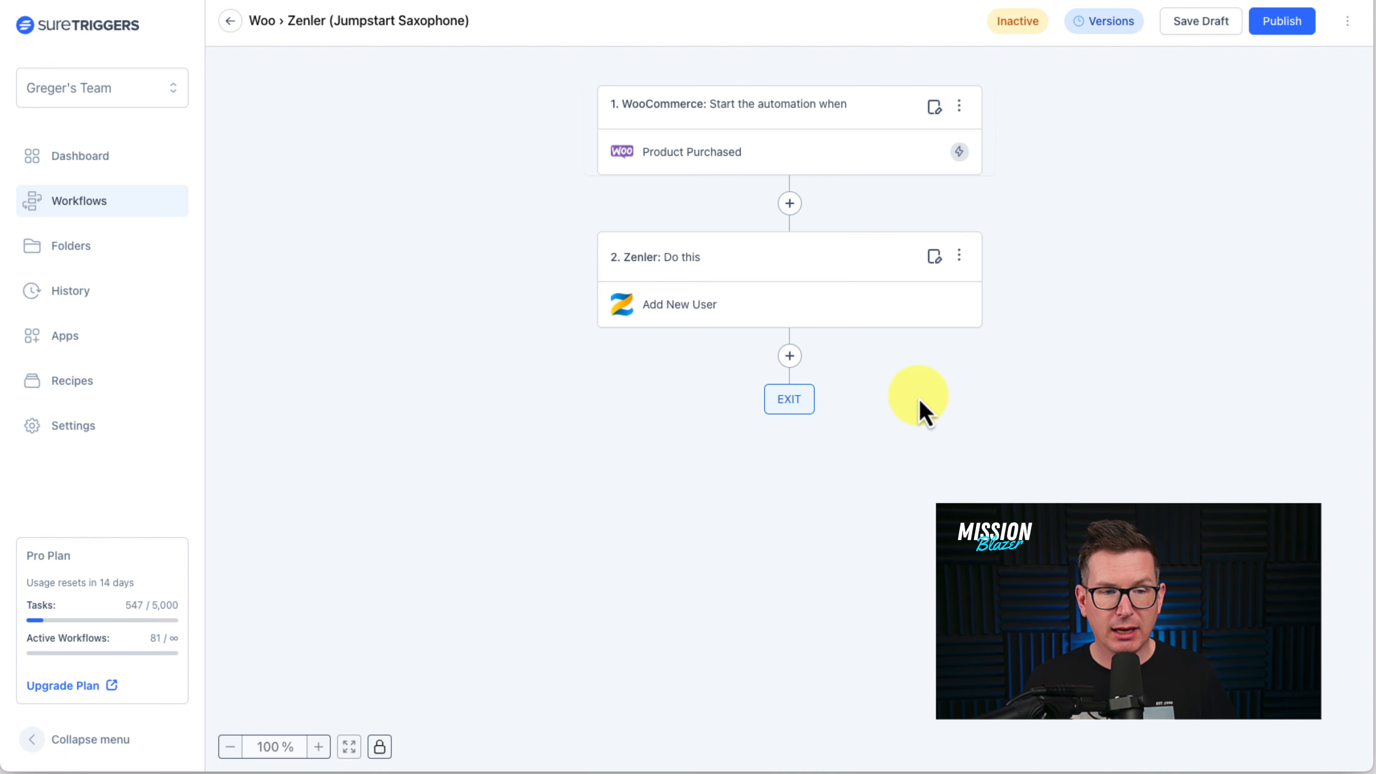
- Add a Zenler Enroll User to Course action after Add New User, using the Learn Saxophone Courses connection
left_click(790, 357)
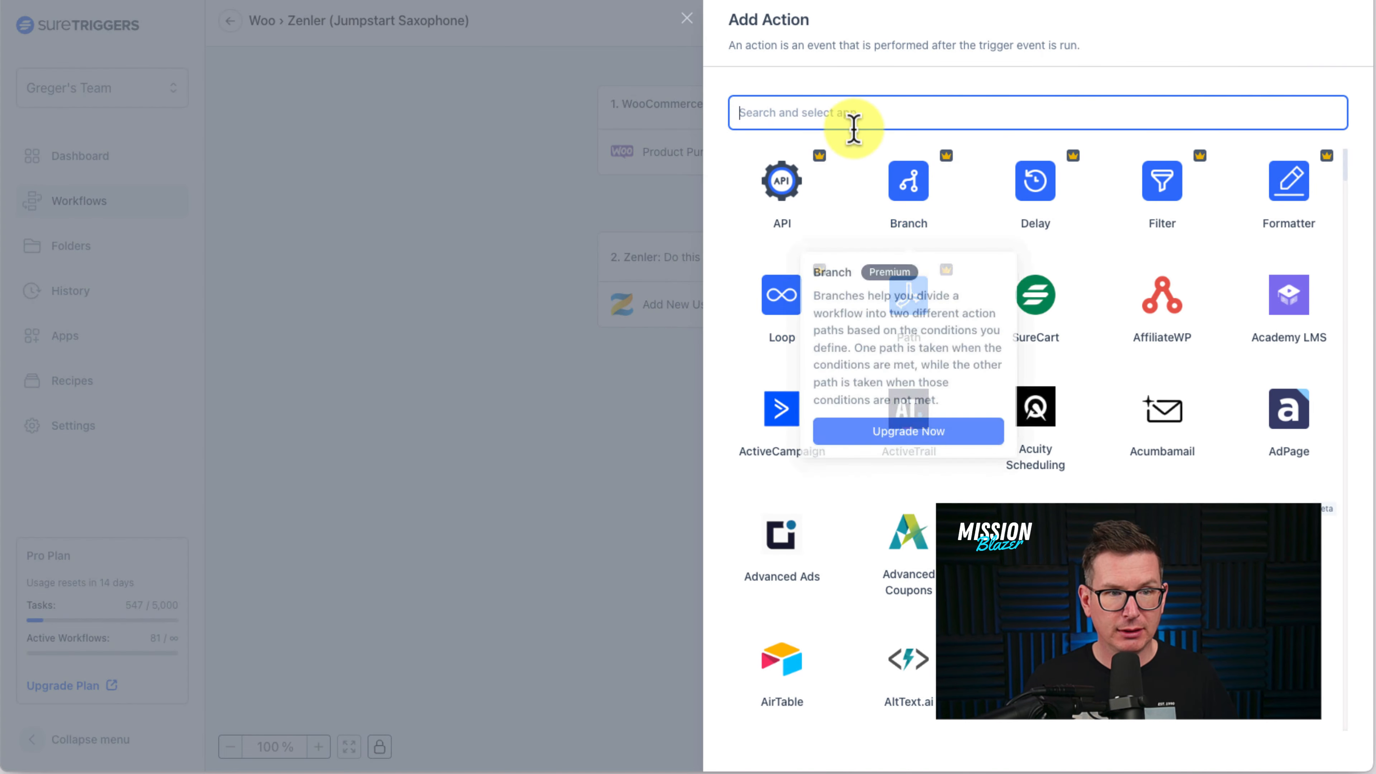
type("zenl")
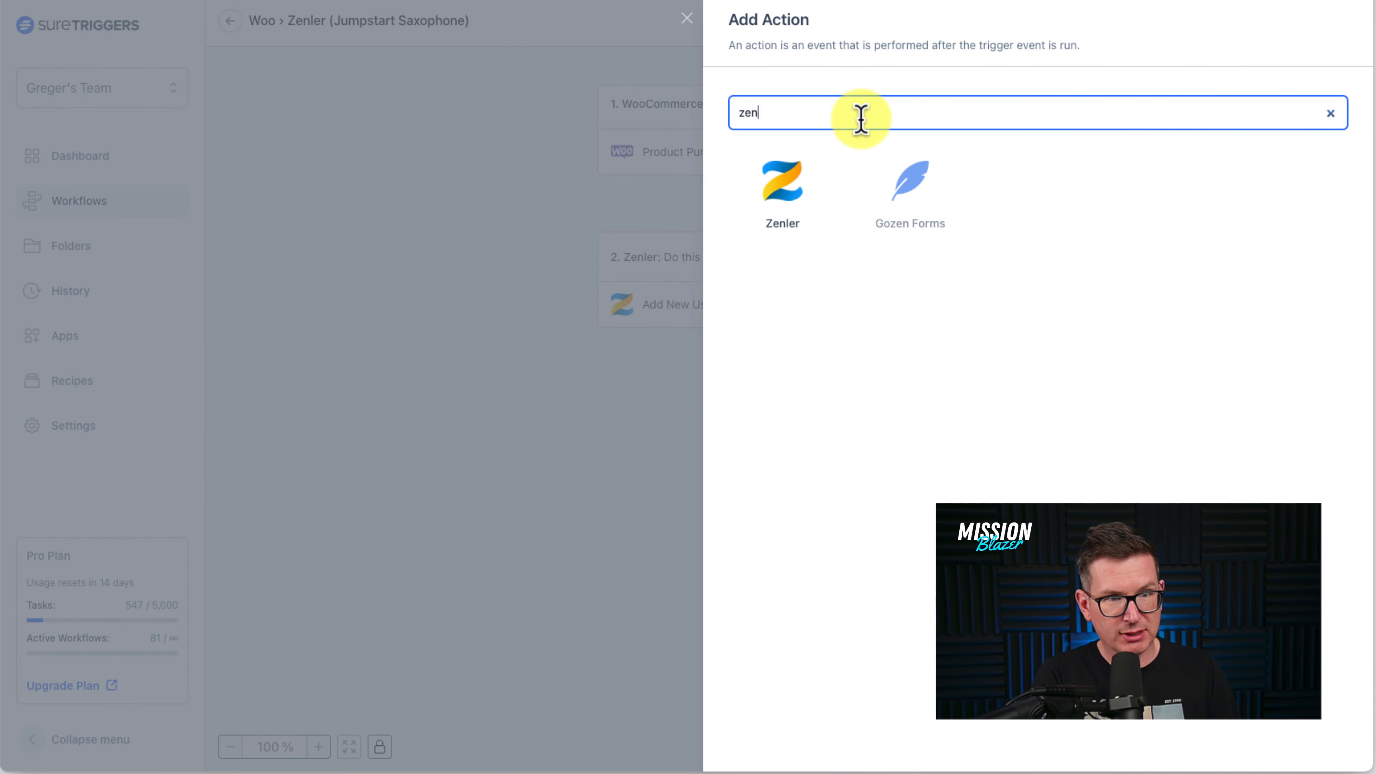
left_click(784, 187)
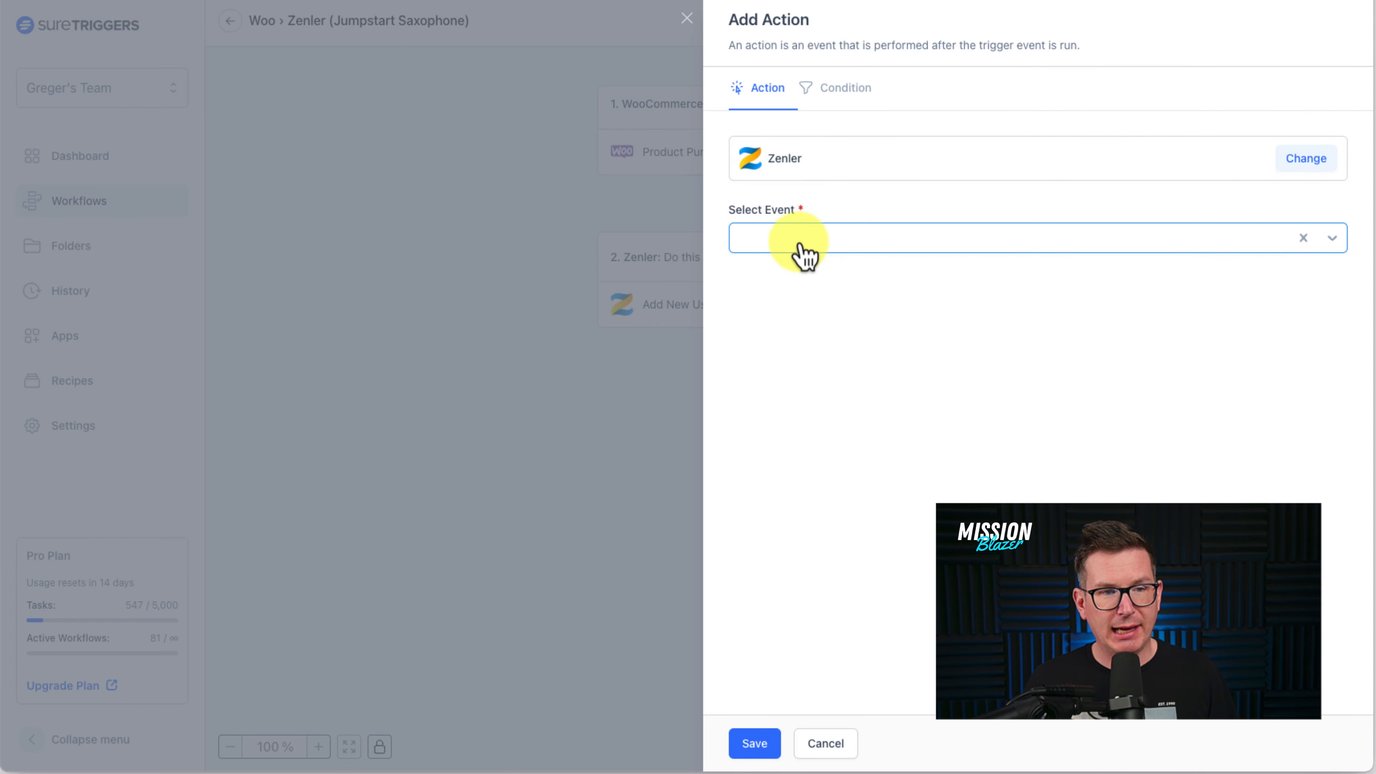
left_click(806, 253)
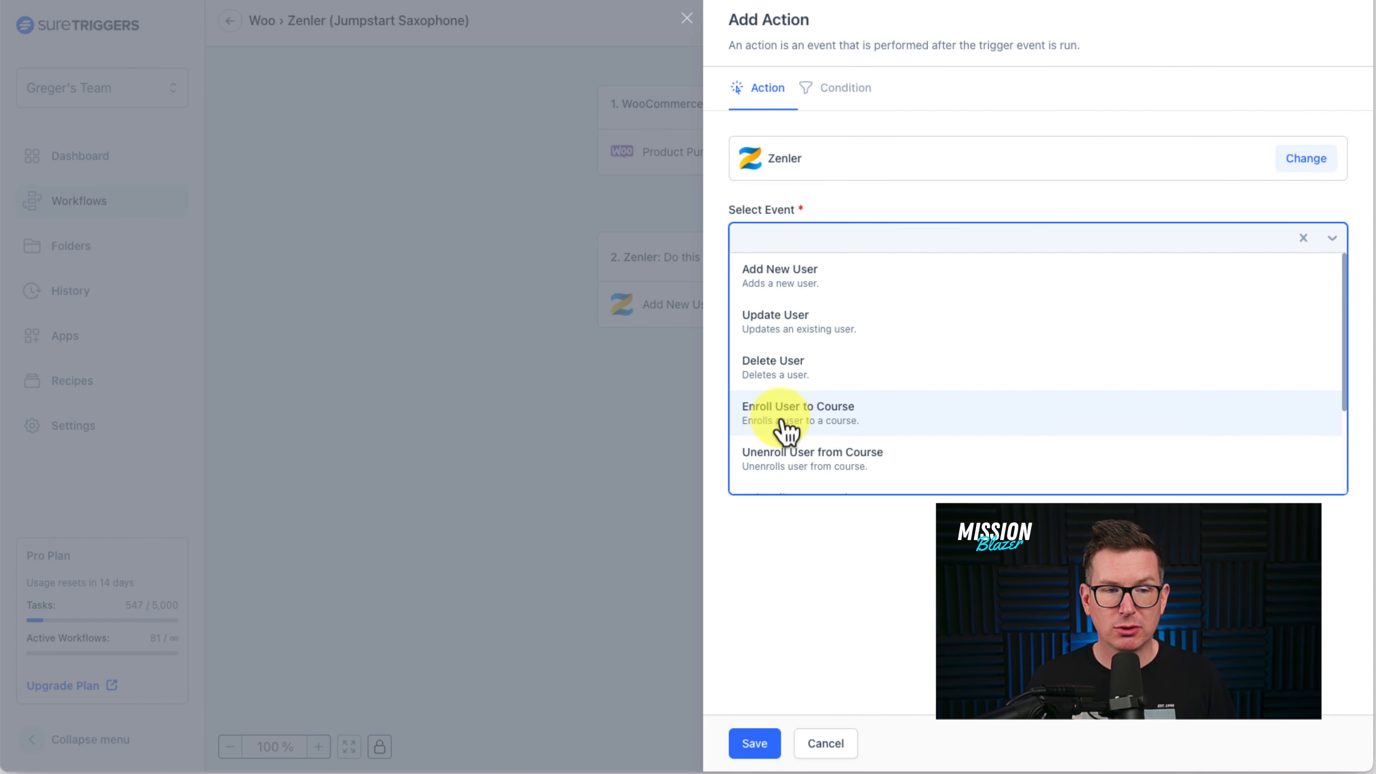
left_click(845, 422)
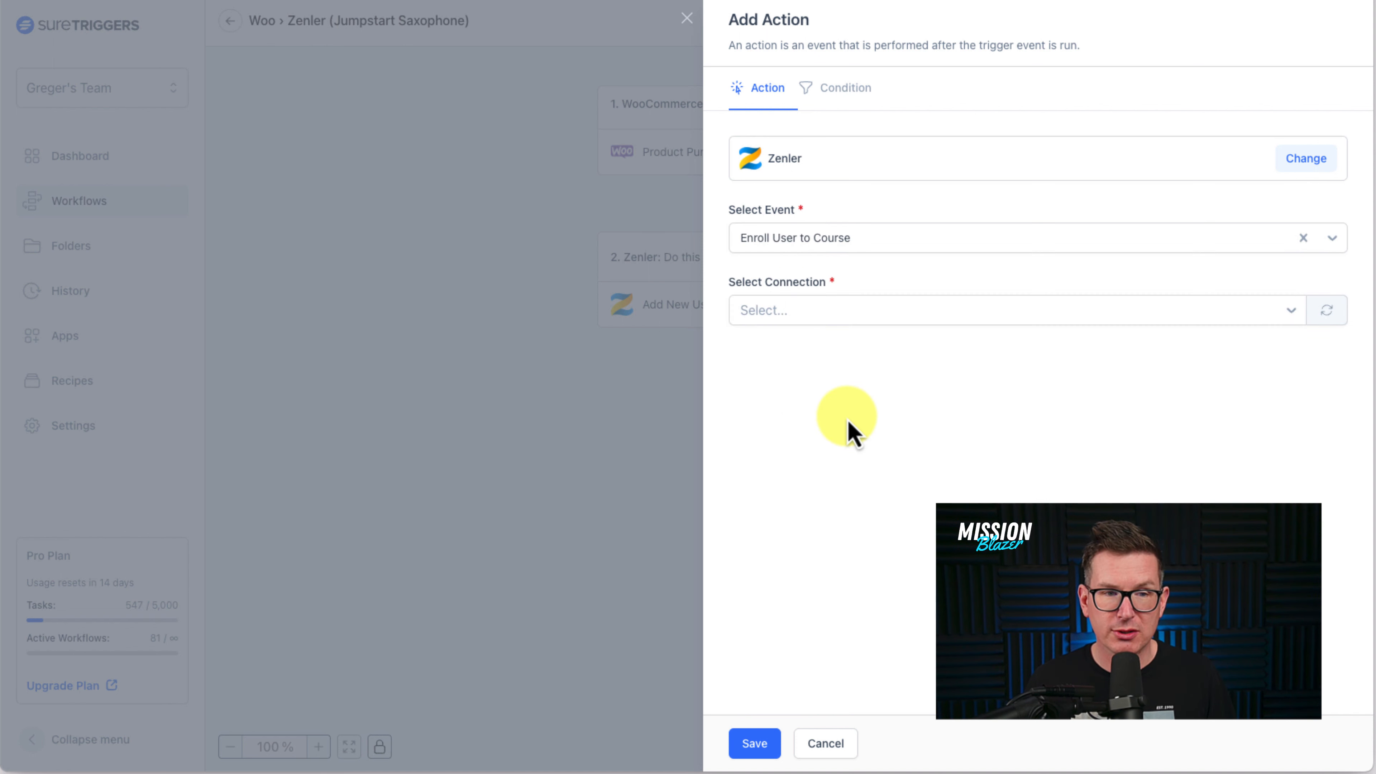
left_click(870, 321)
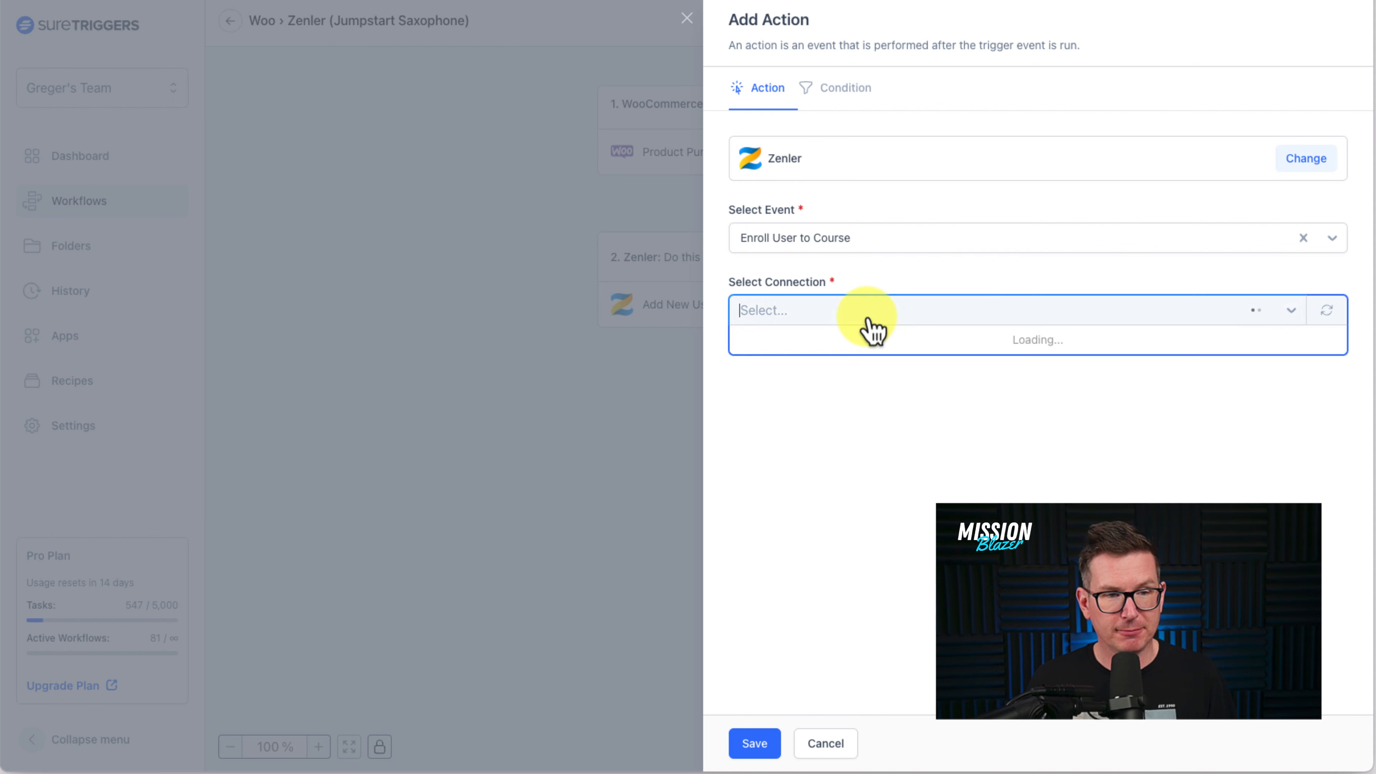
left_click(860, 347)
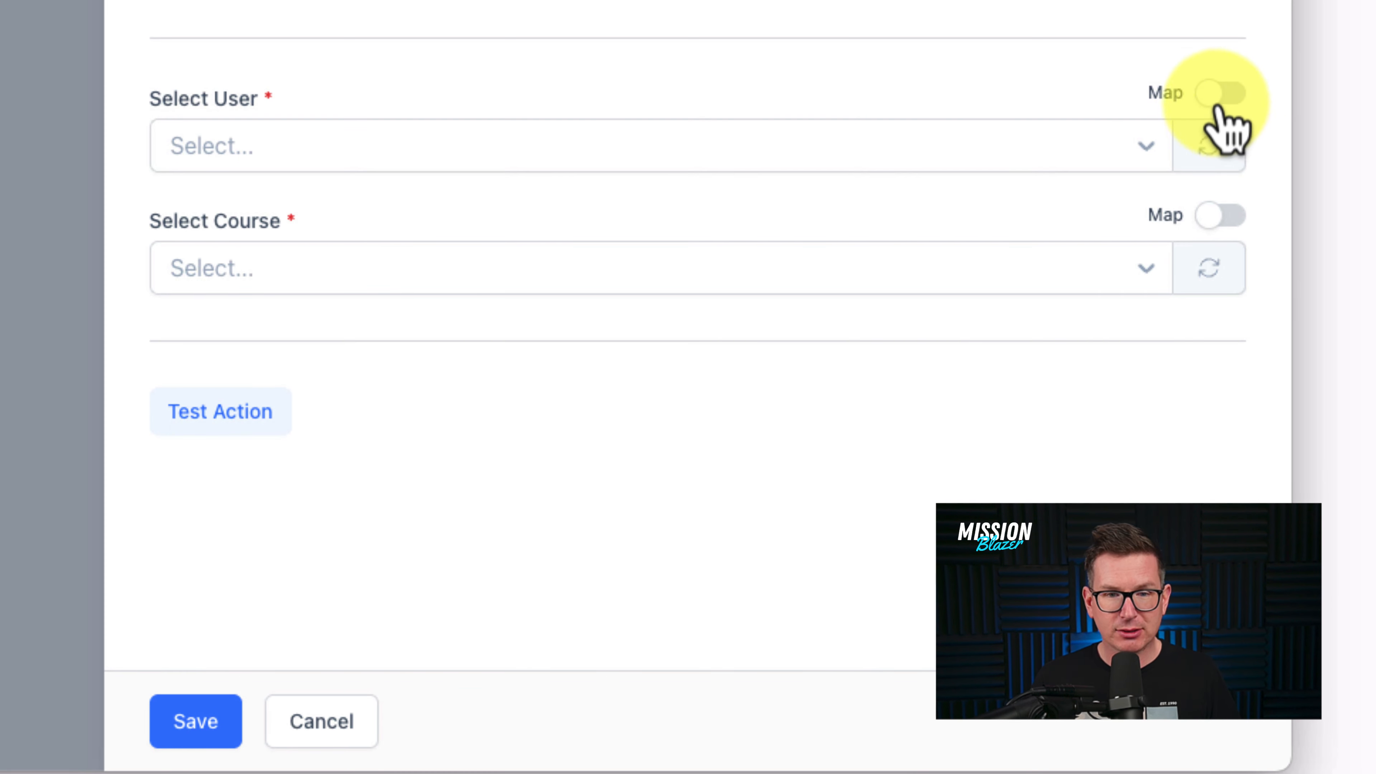
- Map Select User to the add-user step's Id, keep Saxophone Jumpstart as course, and test the enrollment
left_click(1222, 95)
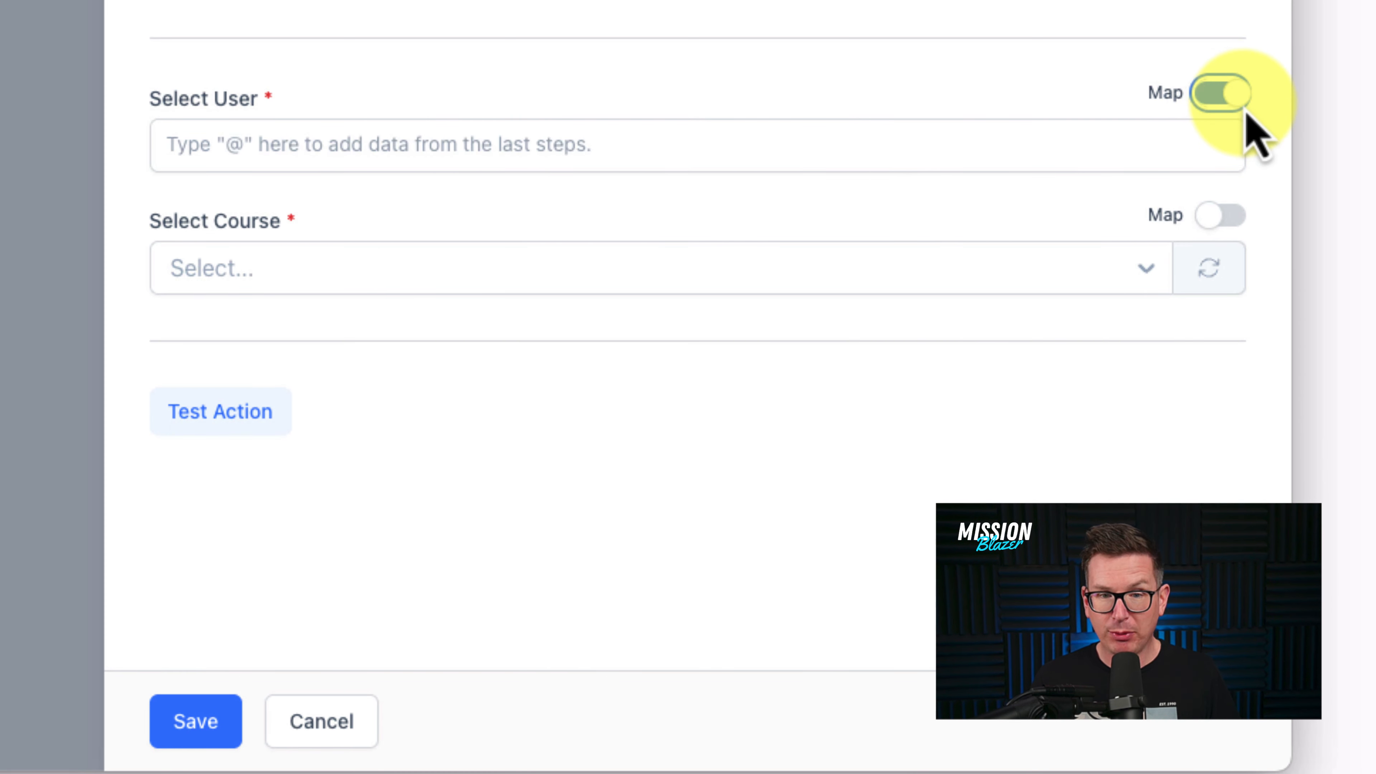
left_click(253, 146)
type("@")
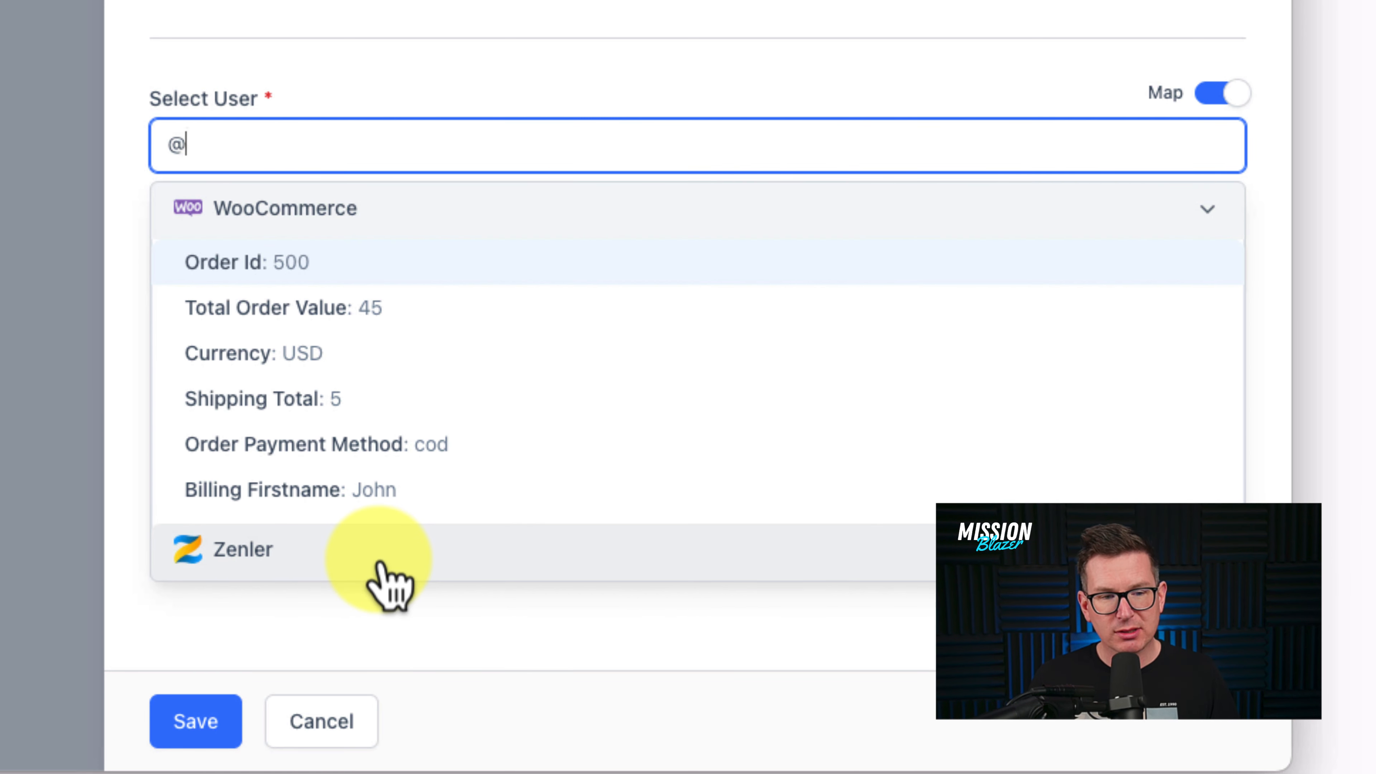
scroll(390, 586, "down", 2)
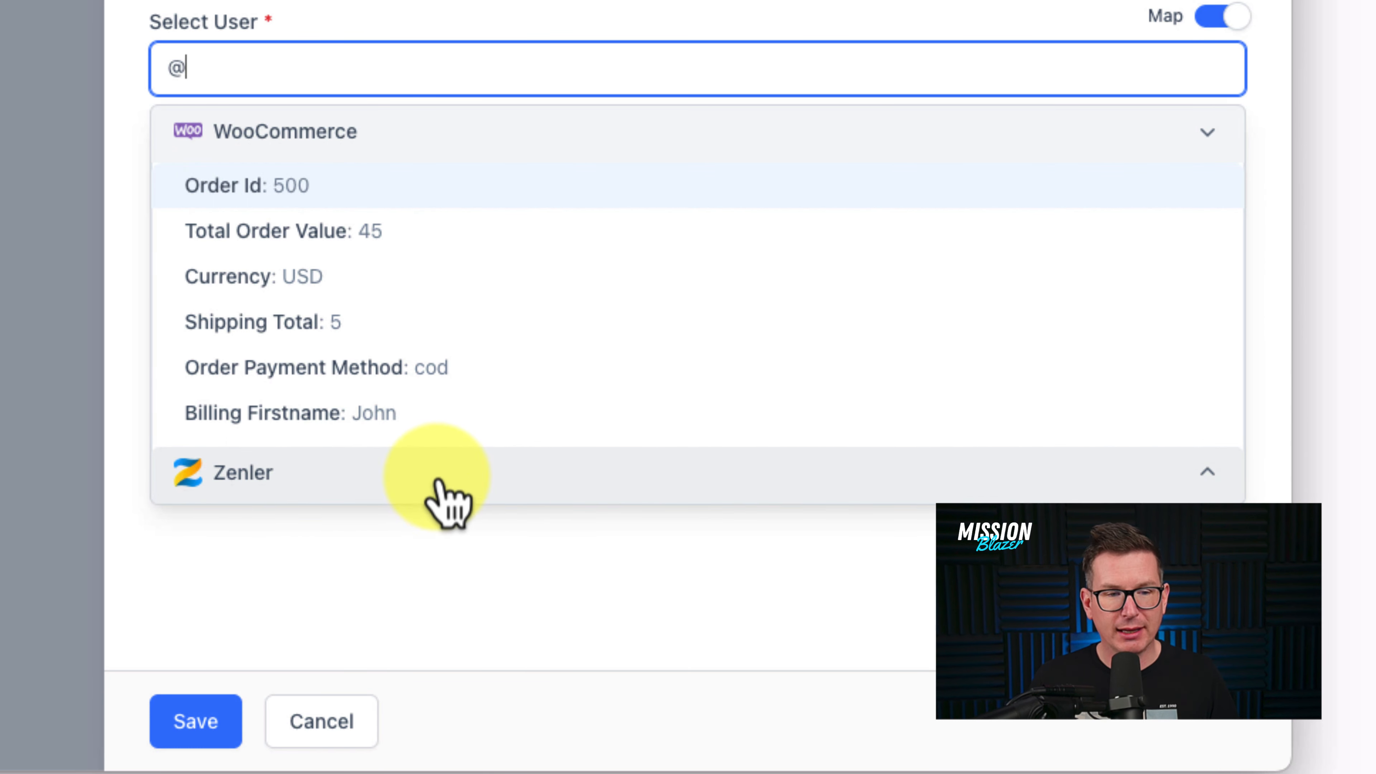
left_click(455, 491)
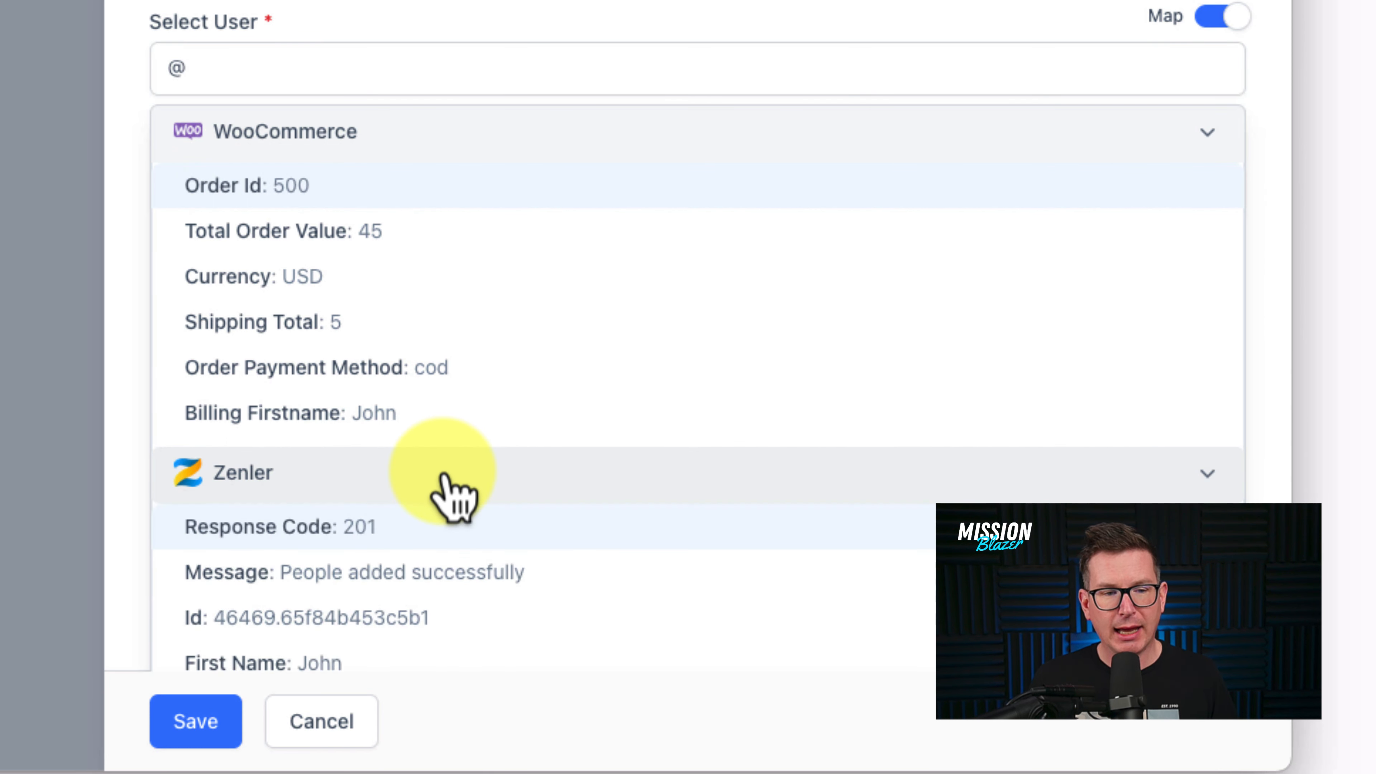
scroll(451, 498, "down", 2)
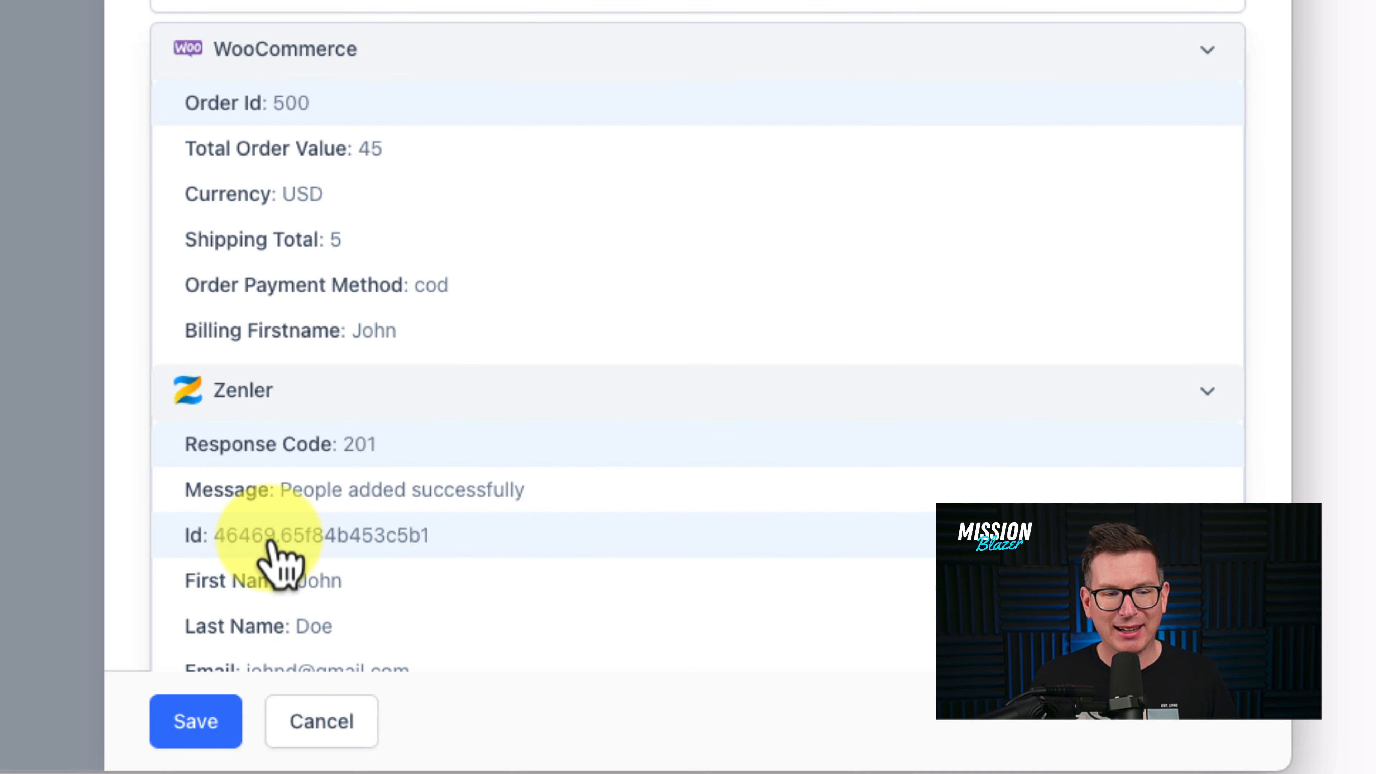
left_click(278, 564)
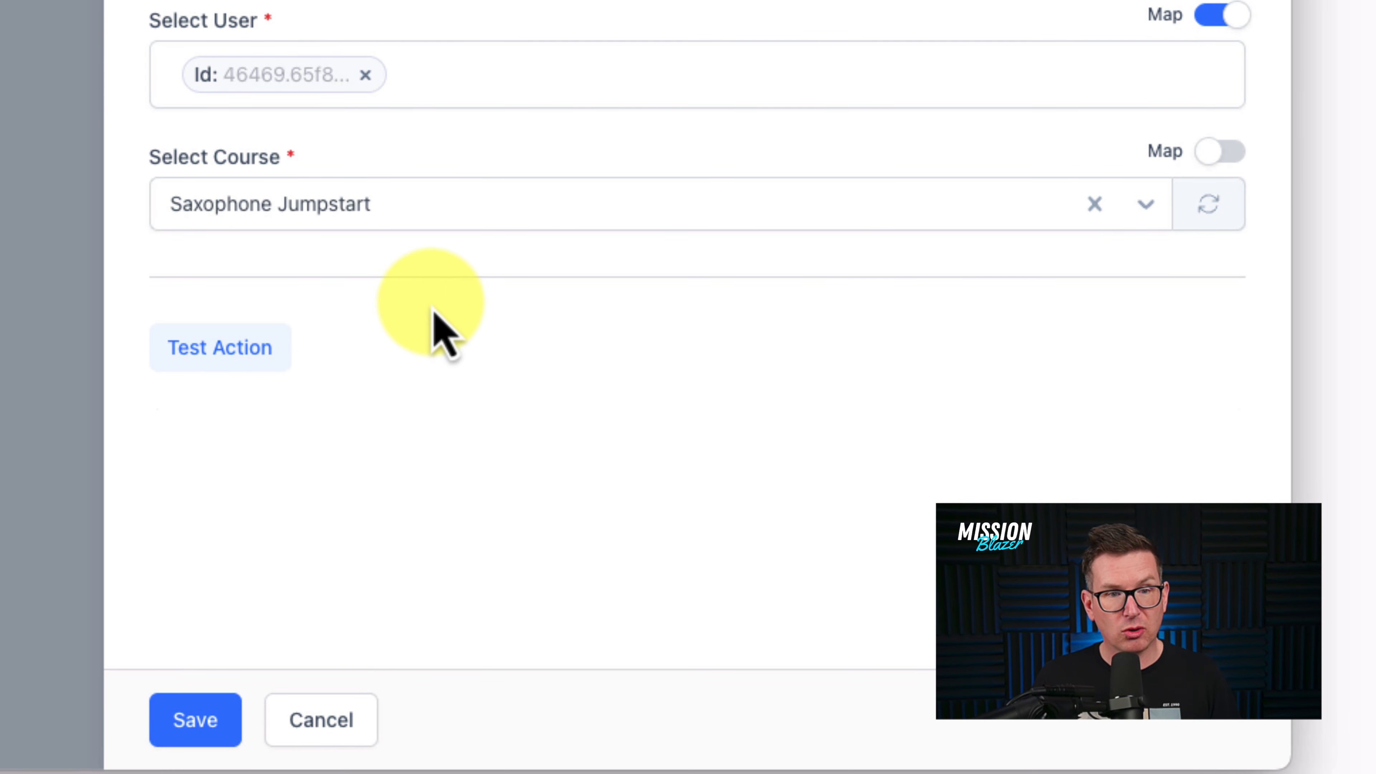
left_click(381, 226)
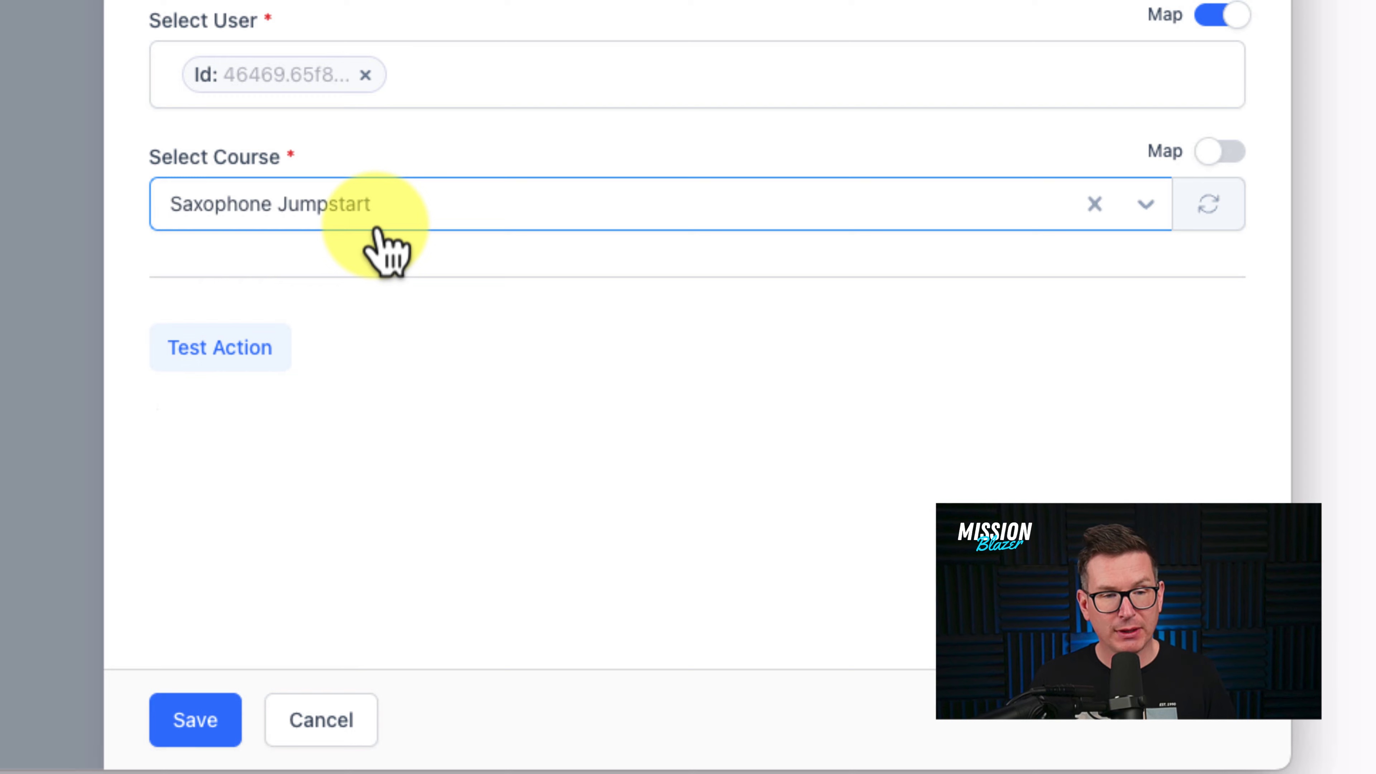
left_click(217, 355)
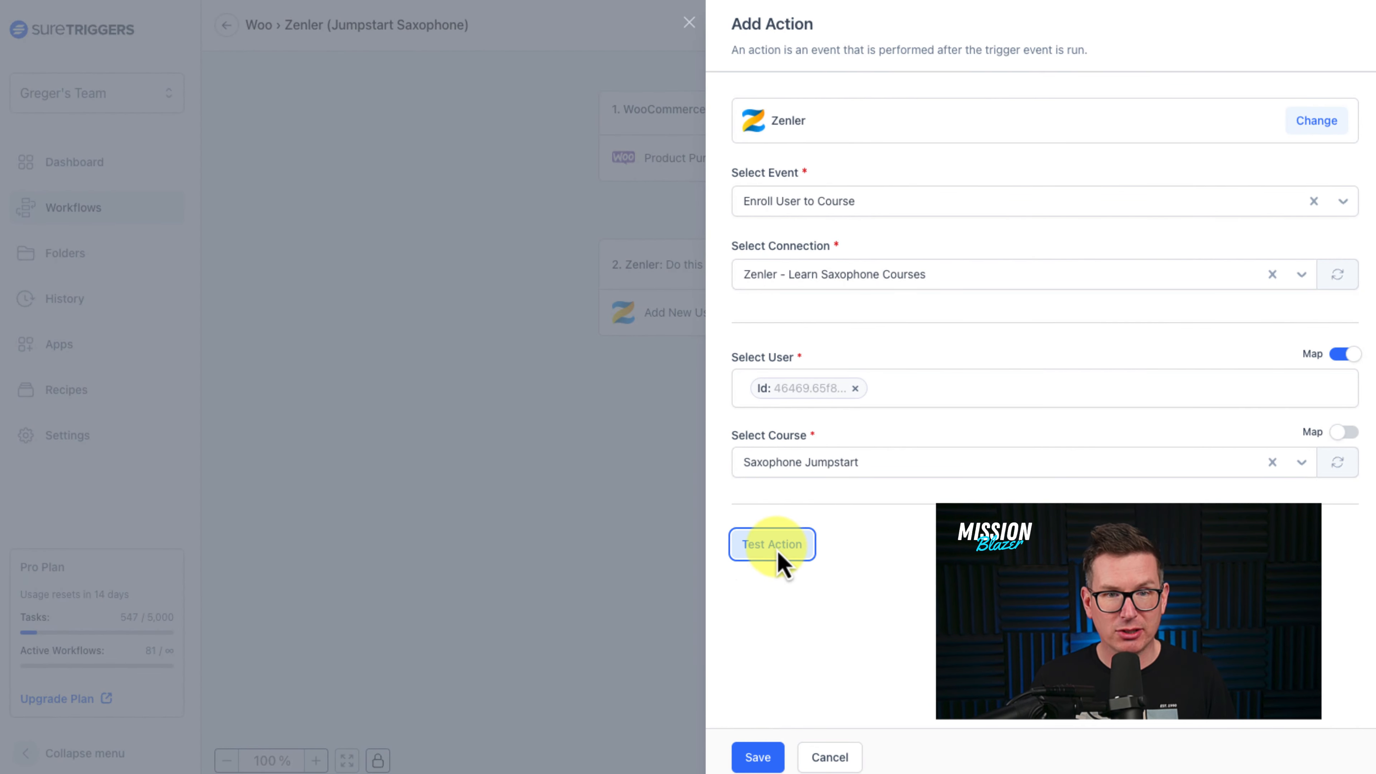